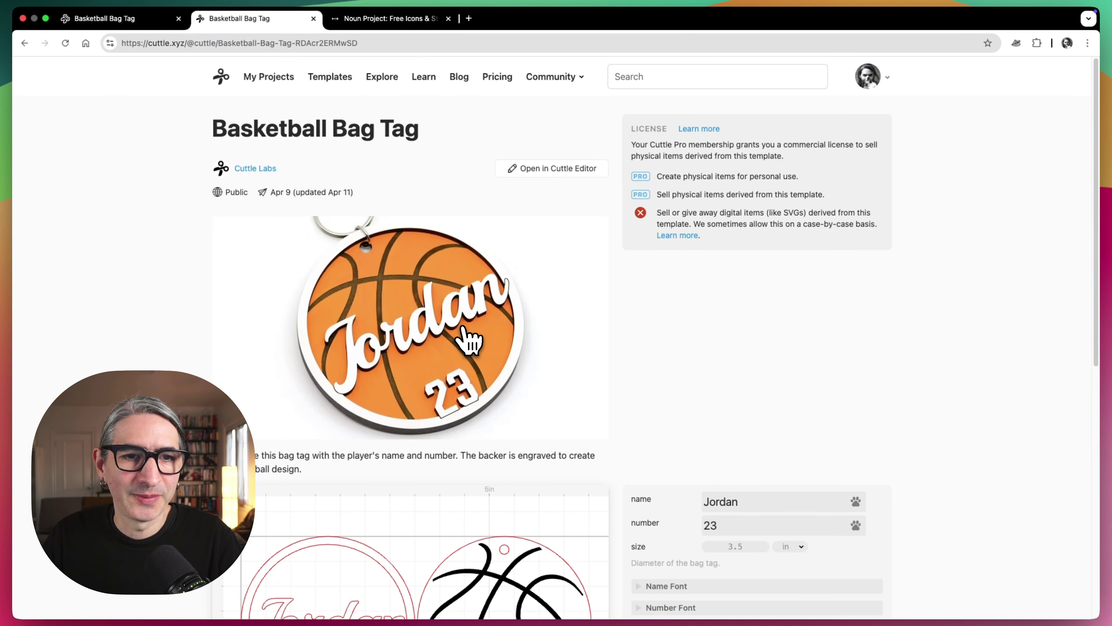
Personalize the Basketball Bag Tag template with the player's name and set the number to 24
{"action": "scroll", "coordinate": [547, 333], "scroll_direction": "down", "scroll_amount": 6}
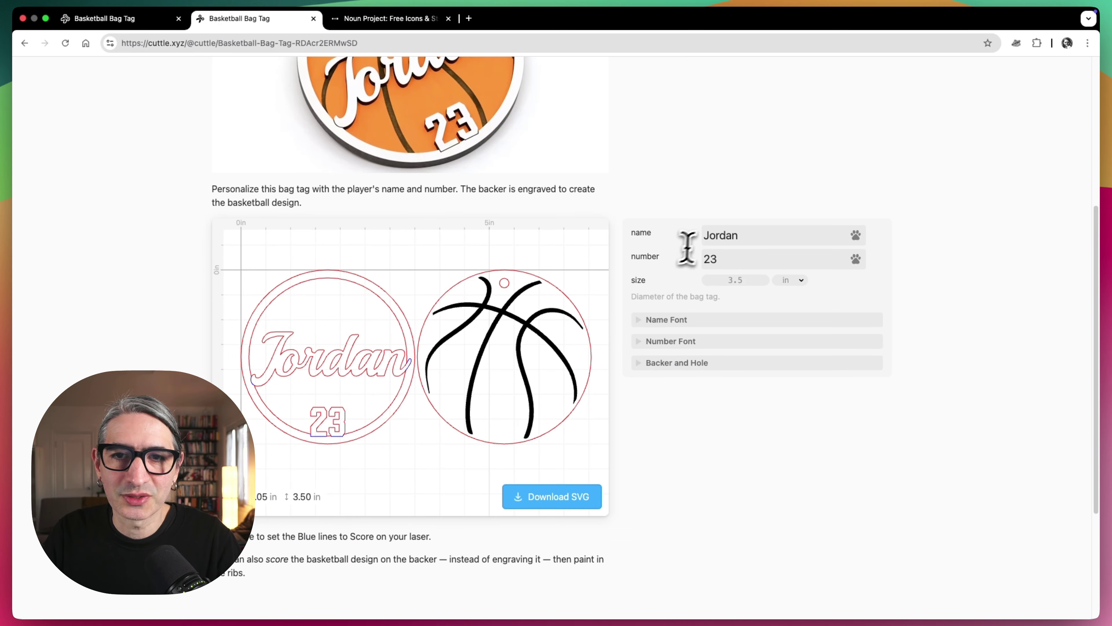
{"action": "type", "text": "Hjo"}
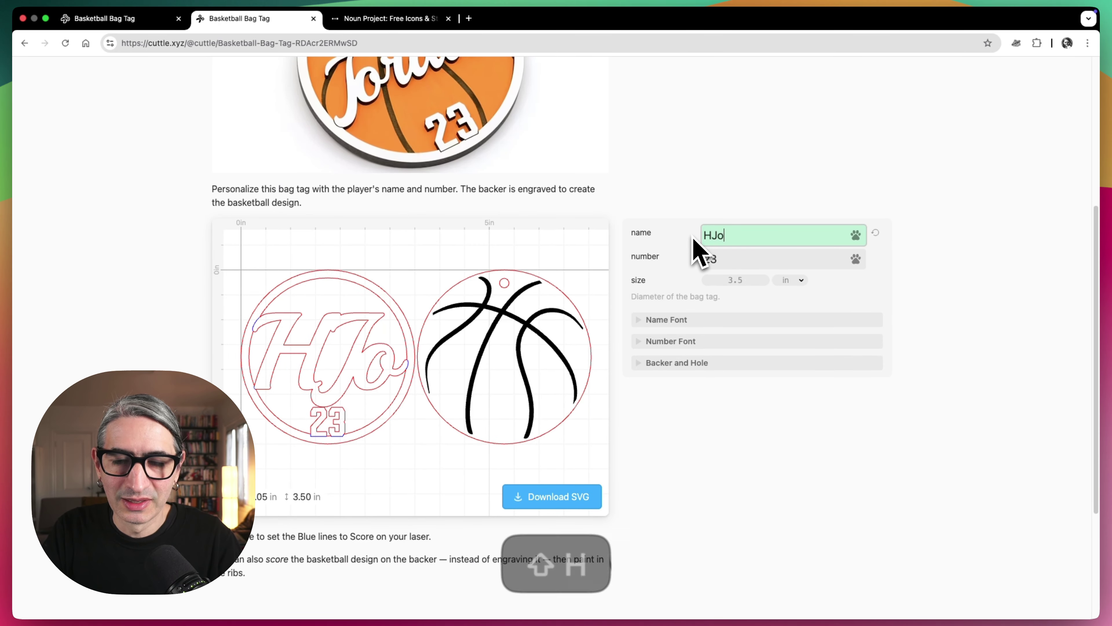
{"action": "key", "text": "BackSpace"}
{"action": "key", "text": "BackSpace"}
{"action": "type", "text": "oward"}
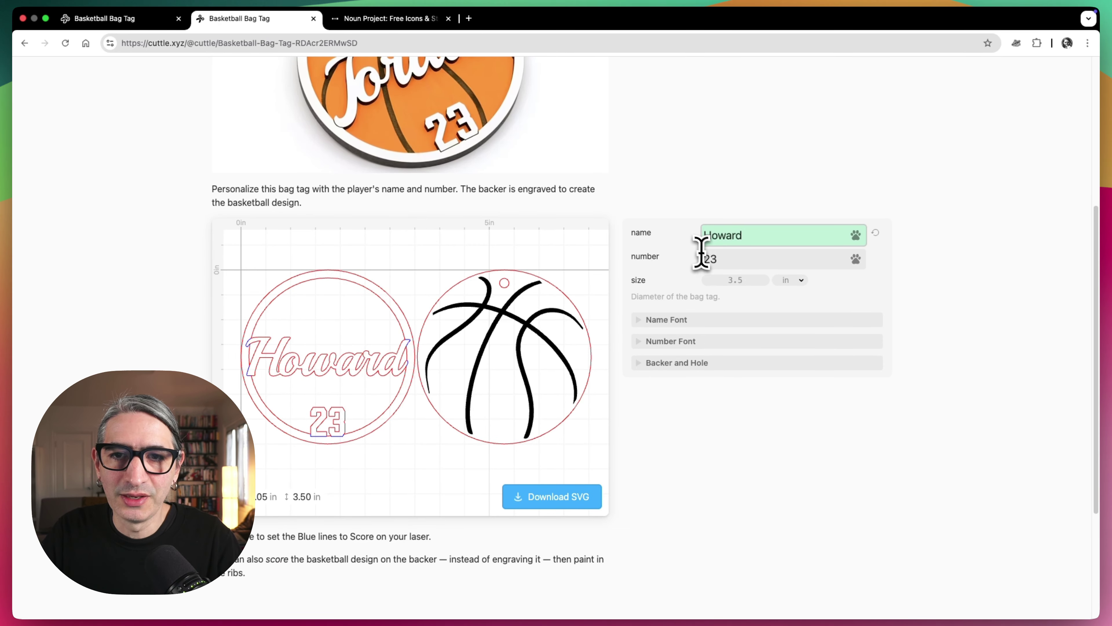
{"action": "double_click", "coordinate": [702, 259]}
{"action": "type", "text": "24"}
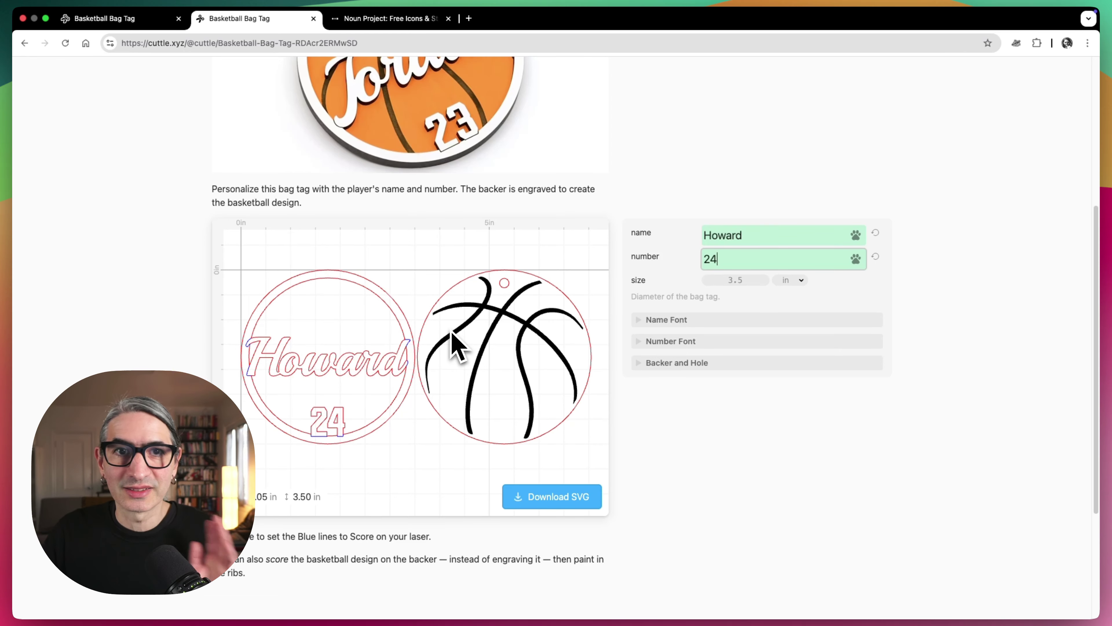
Open the Basketball Bag Tag template in the Cuttle editor and make an own copy of the project
{"action": "scroll", "coordinate": [566, 323], "scroll_direction": "up", "scroll_amount": 4}
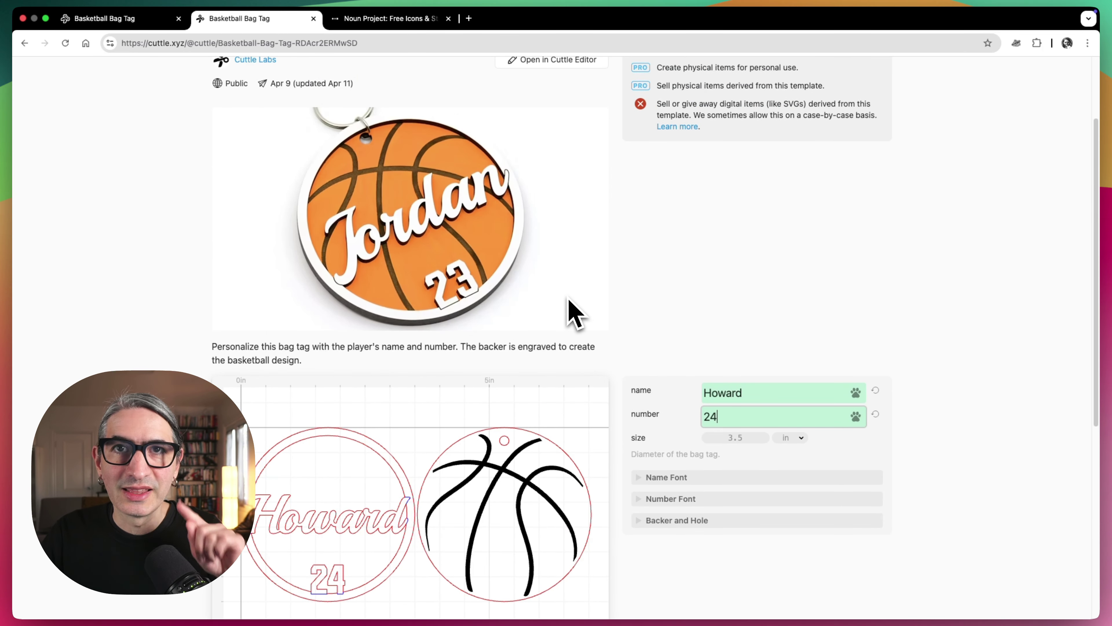
{"action": "scroll", "coordinate": [566, 300], "scroll_direction": "down", "scroll_amount": 1}
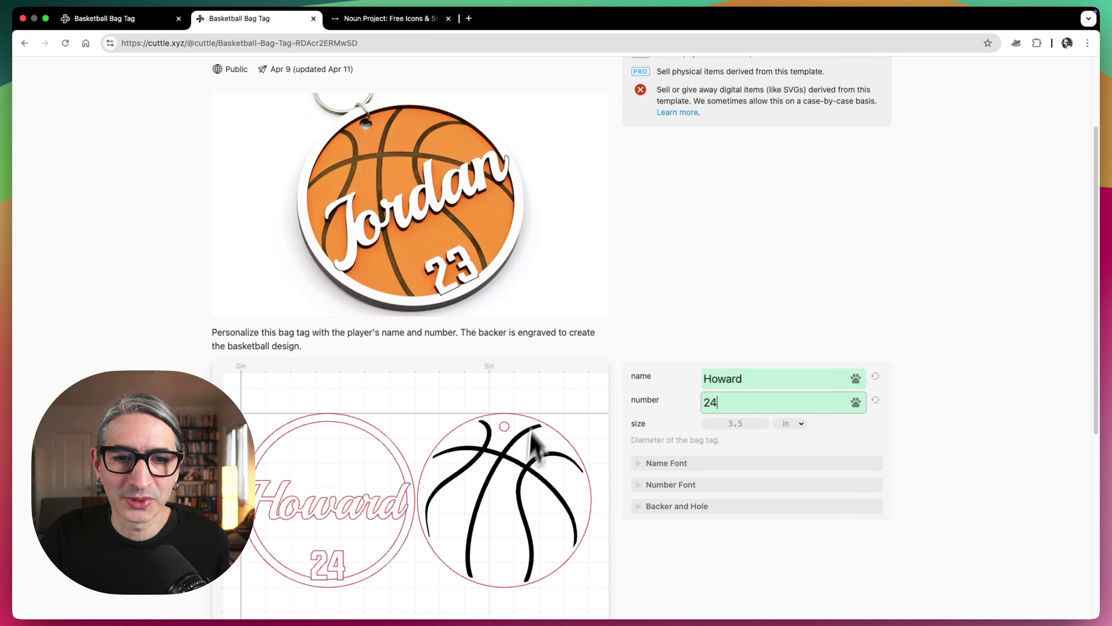
{"action": "scroll", "coordinate": [567, 350], "scroll_direction": "up", "scroll_amount": 3}
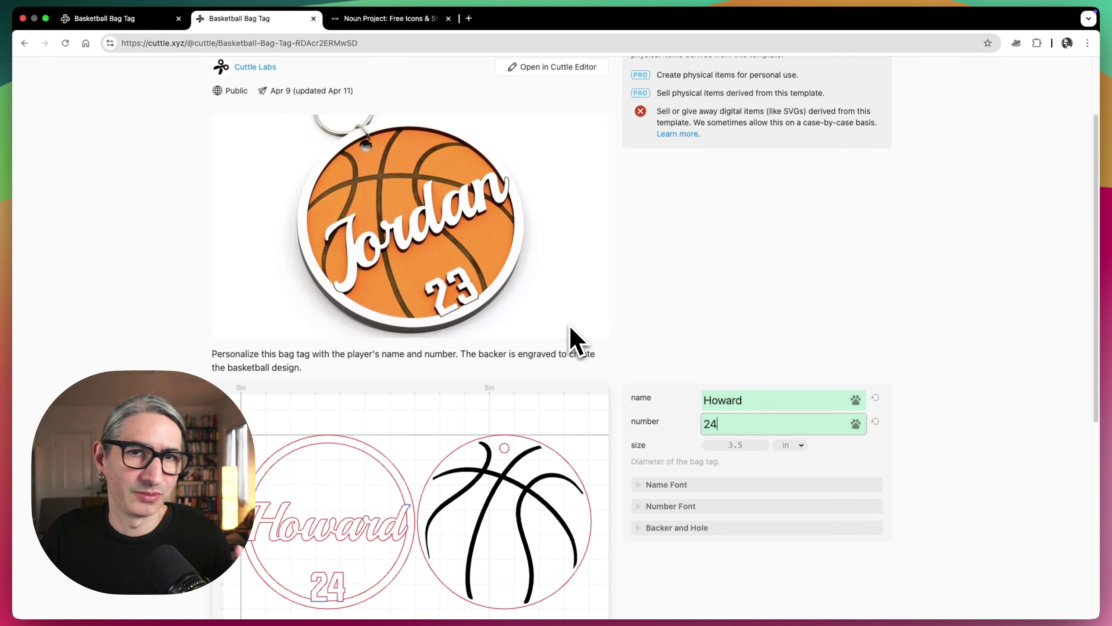
{"action": "scroll", "coordinate": [577, 344], "scroll_direction": "up", "scroll_amount": 2}
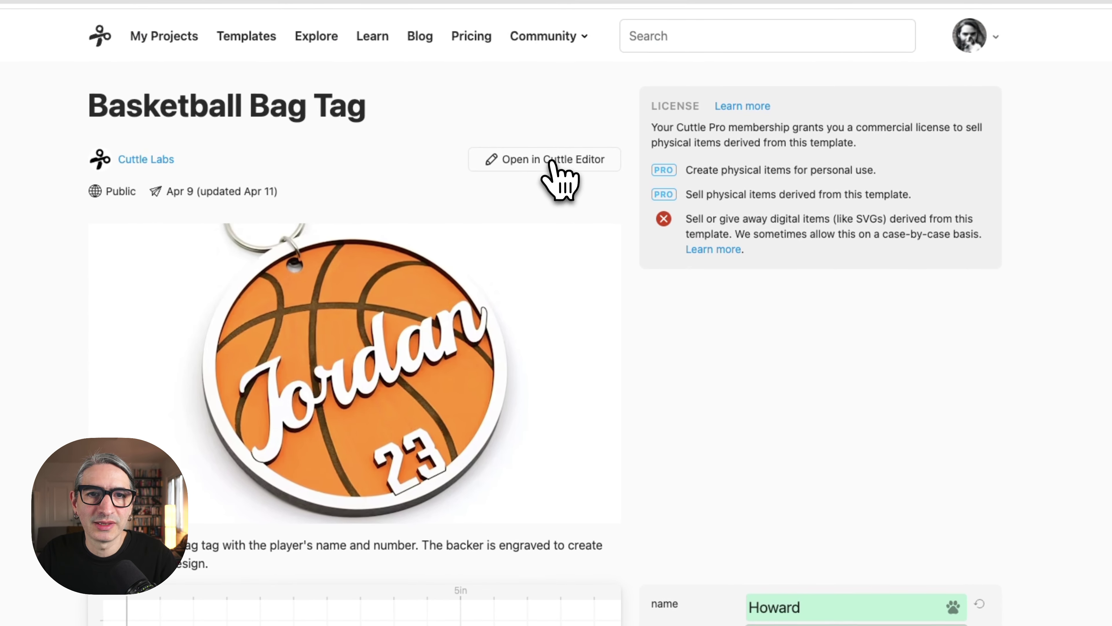
{"action": "left_click", "coordinate": [552, 161]}
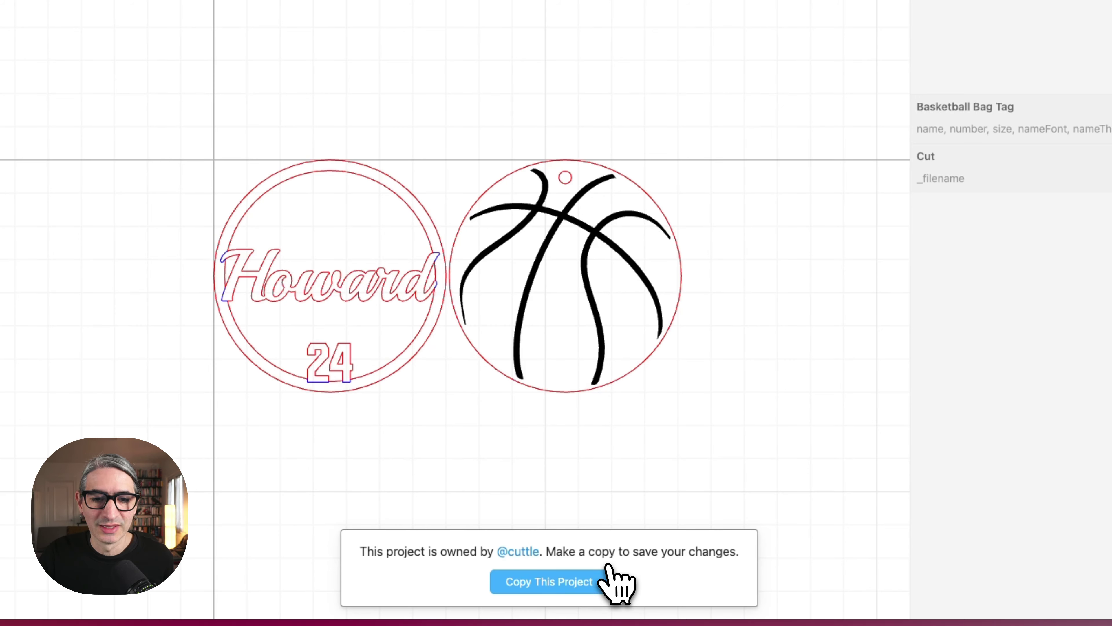
{"action": "left_click", "coordinate": [553, 586]}
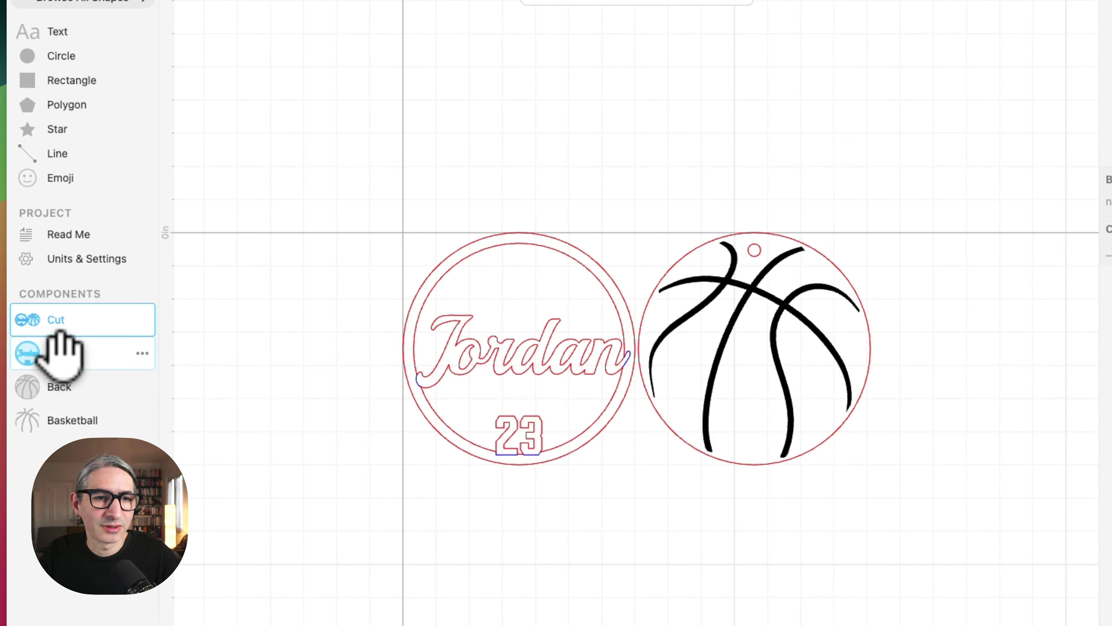
Examine the Front, Back and Basketball components and the path that forms the basketball lines
{"action": "left_click", "coordinate": [55, 346]}
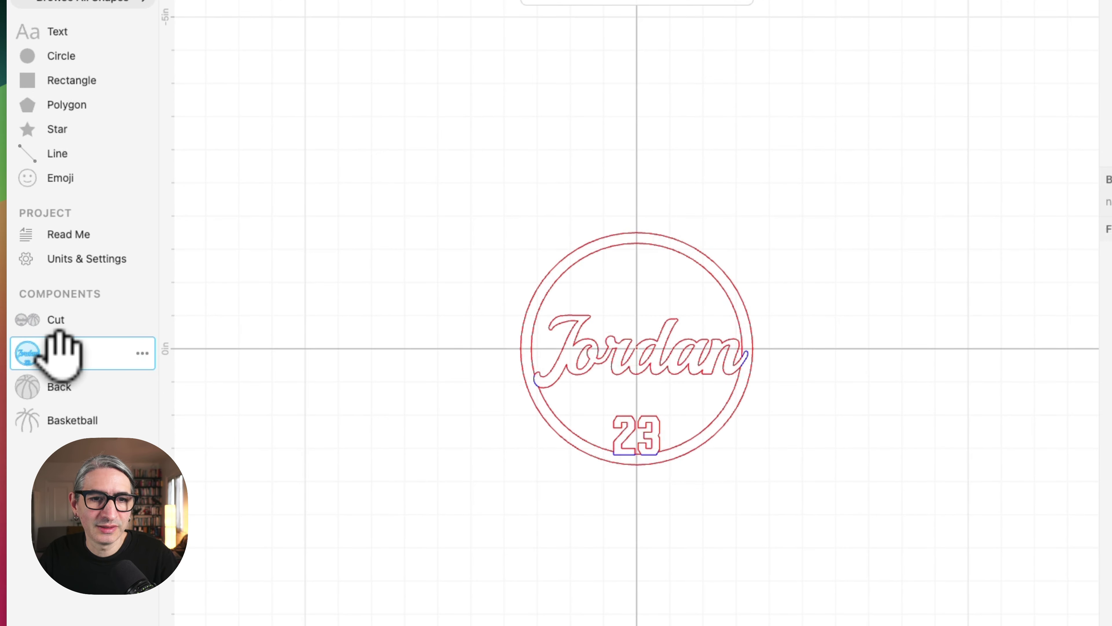
{"action": "left_click", "coordinate": [66, 388]}
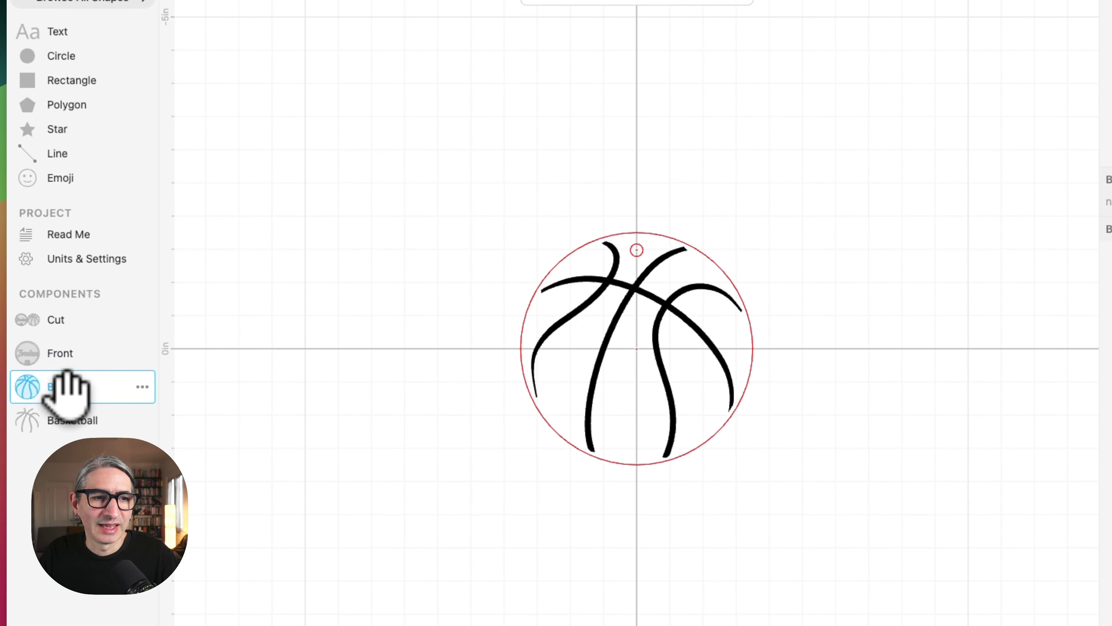
{"action": "left_click", "coordinate": [75, 419]}
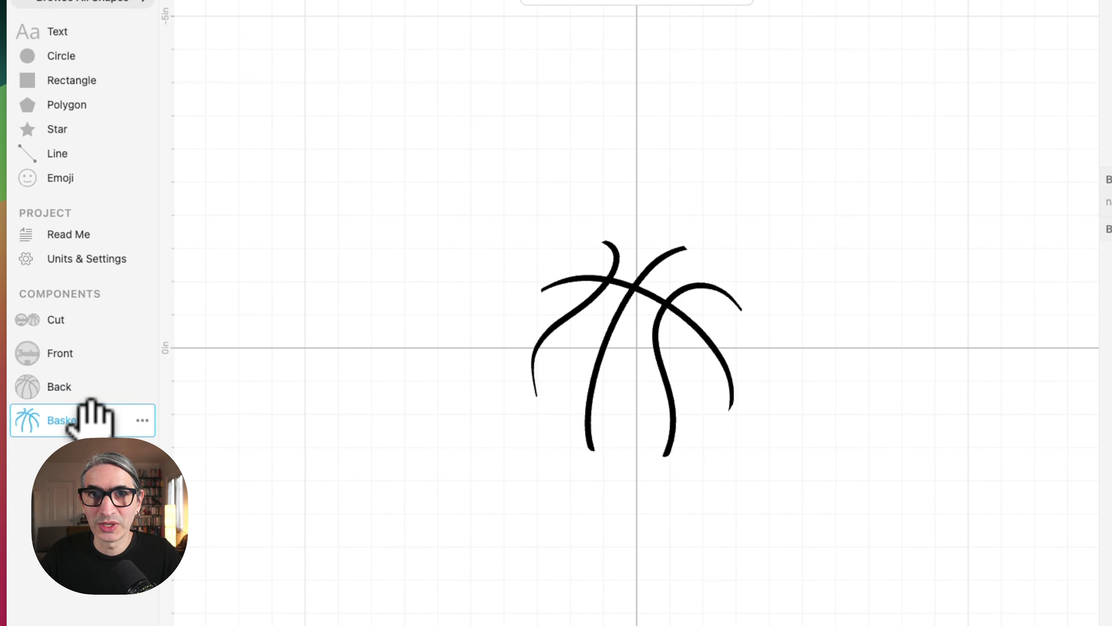
{"action": "left_click", "coordinate": [534, 348]}
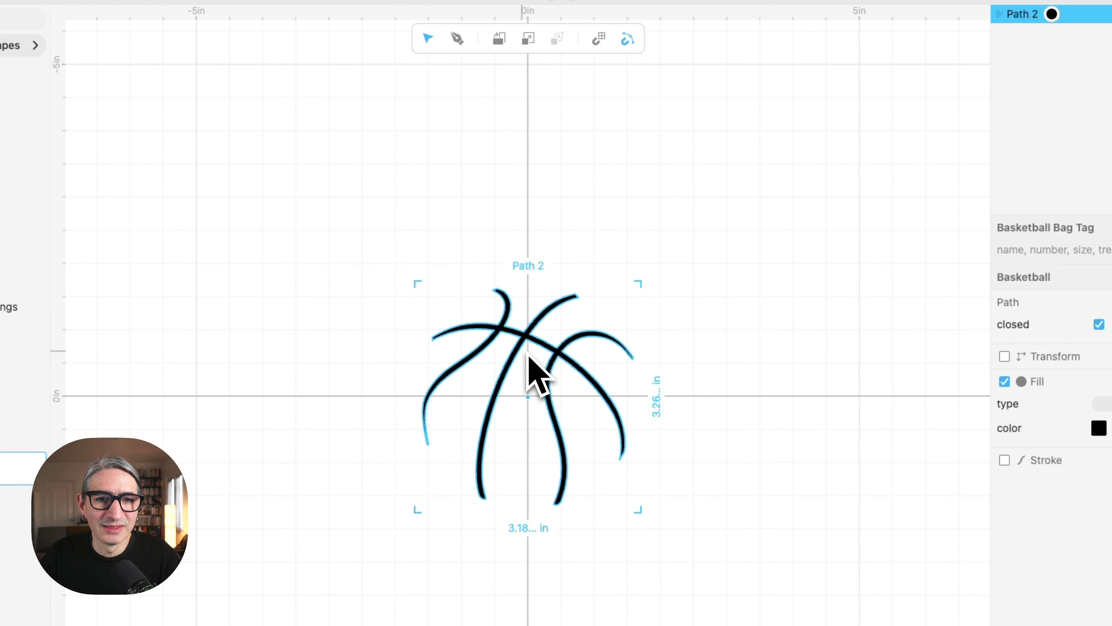
{"action": "left_click", "coordinate": [350, 365]}
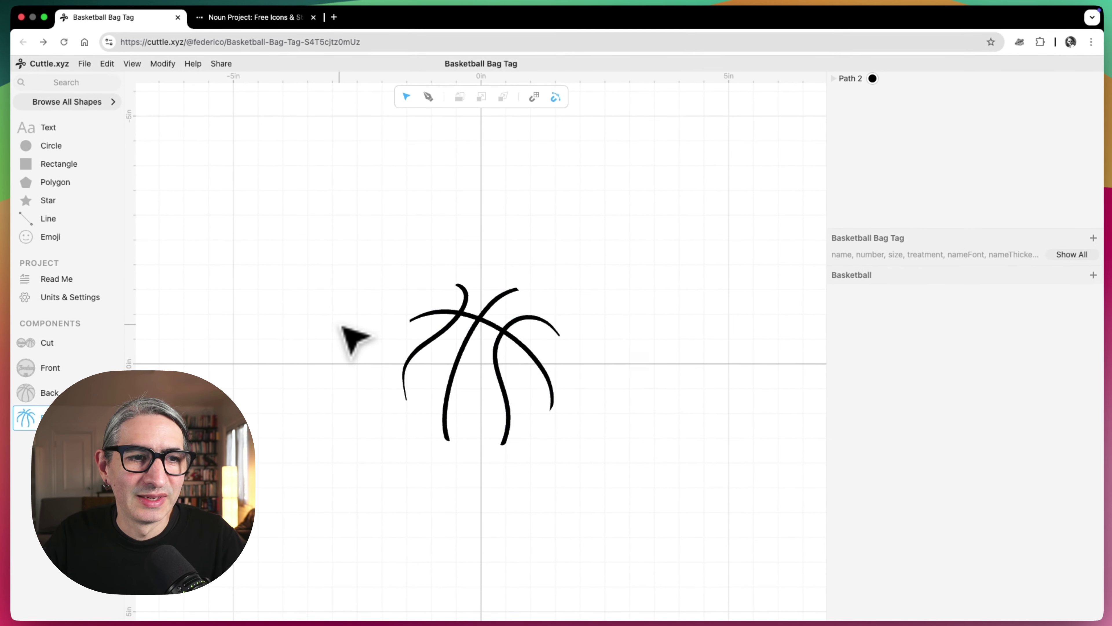
Hide the basketball line artwork, Path 2, in the Basketball component
{"action": "left_click", "coordinate": [501, 297]}
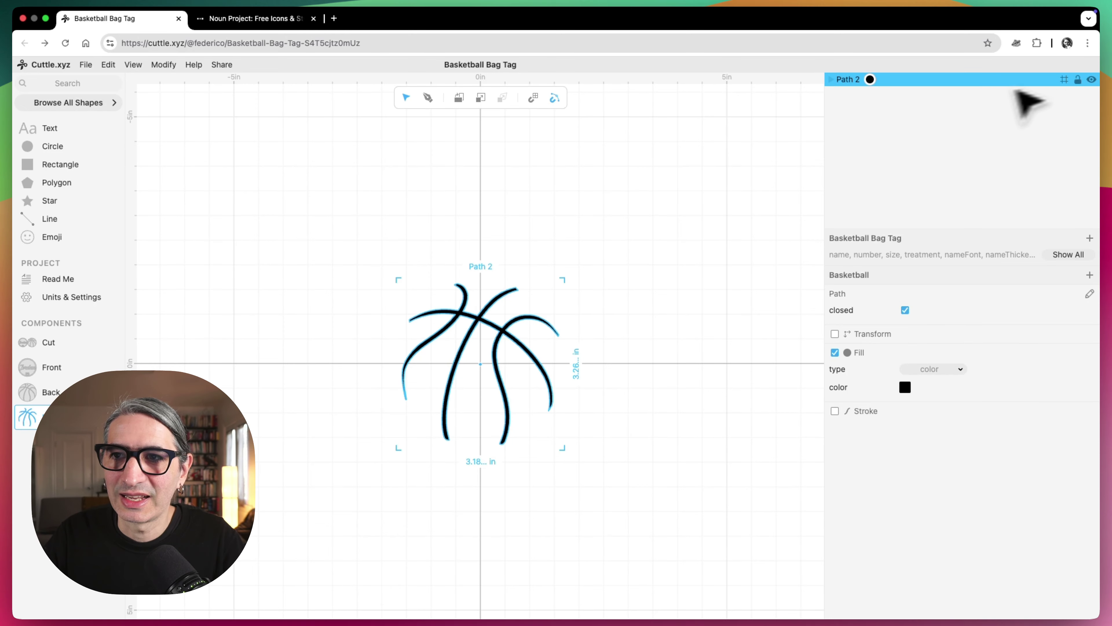
{"action": "left_click", "coordinate": [1092, 81]}
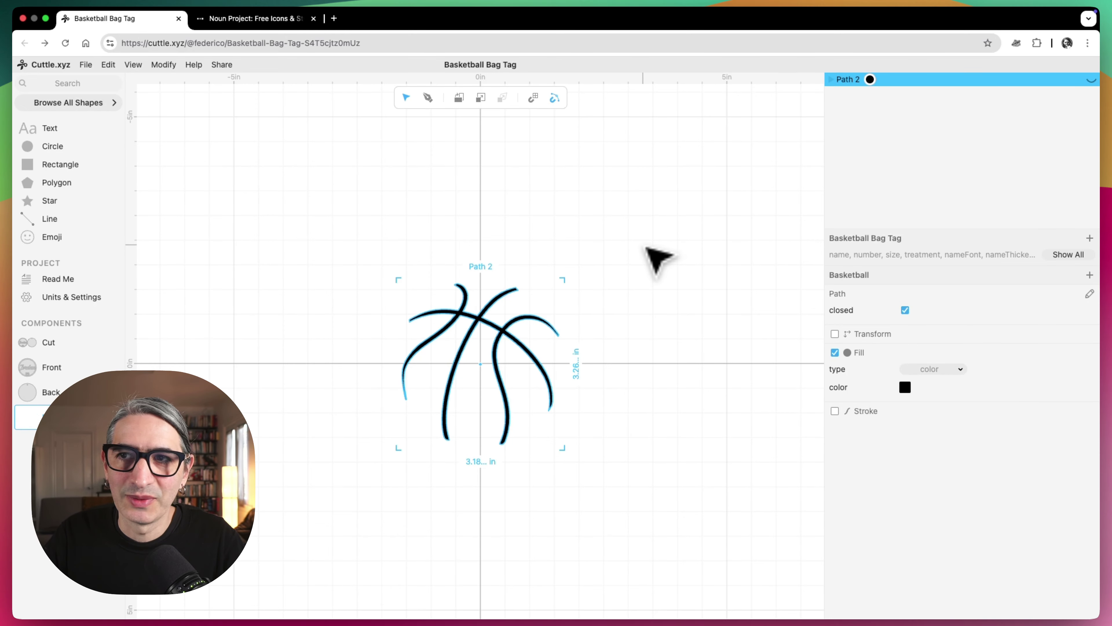
{"action": "left_click", "coordinate": [658, 260]}
Add a 1 in circle at about x 0, y -0.92 in the Basketball component and fill it black
{"action": "left_click_drag", "start_coordinate": [35, 151], "coordinate": [479, 318]}
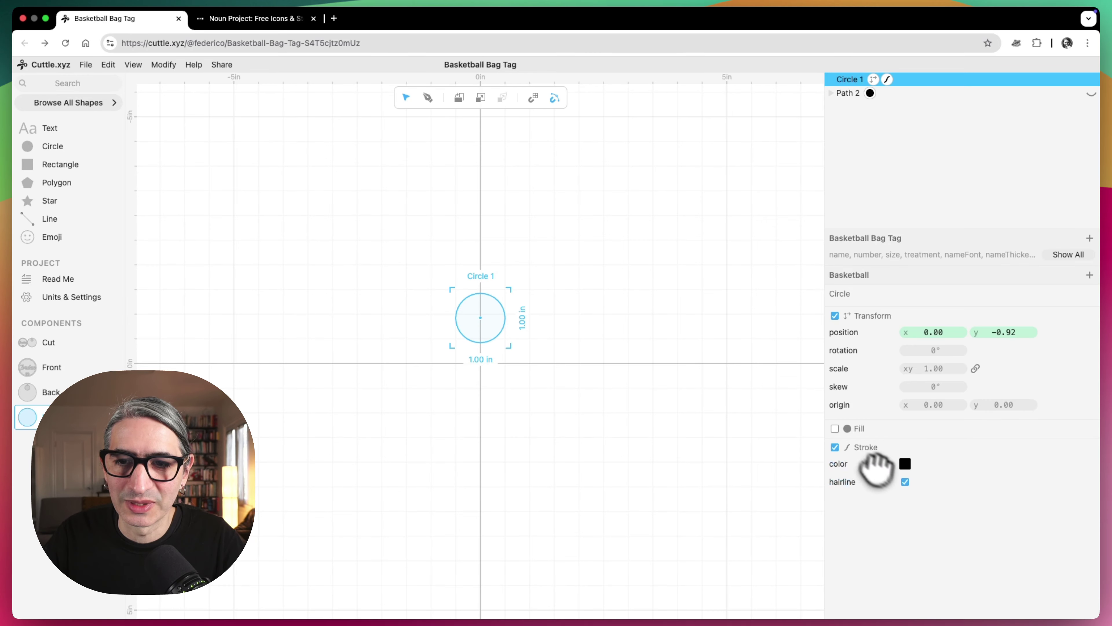
{"action": "left_click", "coordinate": [835, 428]}
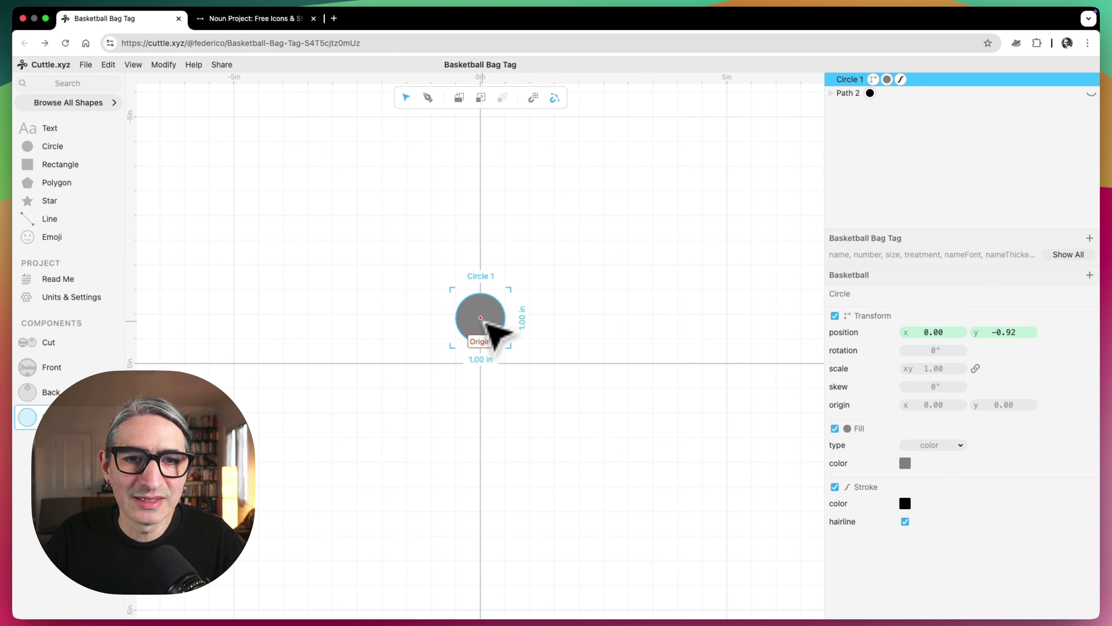
{"action": "left_click", "coordinate": [905, 462]}
{"action": "left_click", "coordinate": [918, 443]}
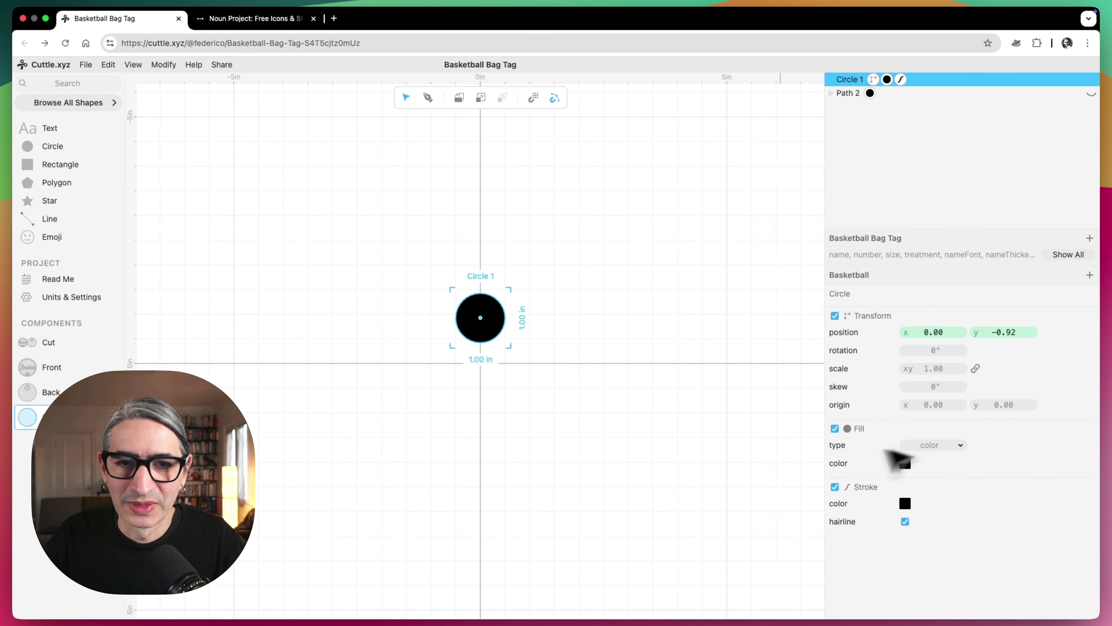
{"action": "left_click", "coordinate": [578, 333]}
Check how the black circle carries through to the Back and Cut components
{"action": "left_click", "coordinate": [47, 385]}
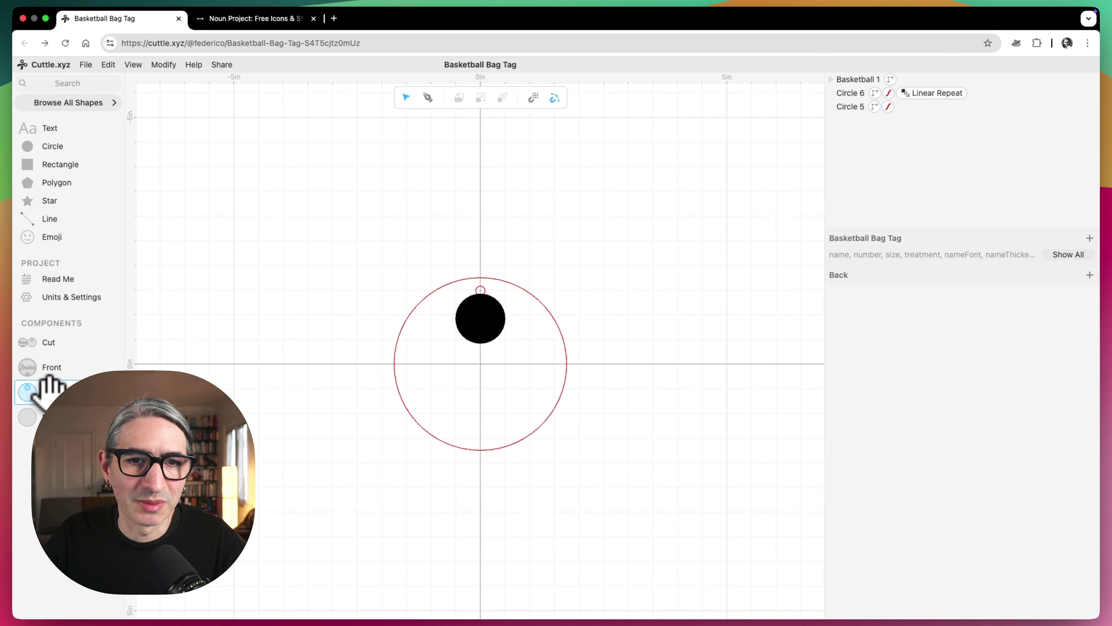
{"action": "left_click", "coordinate": [48, 342]}
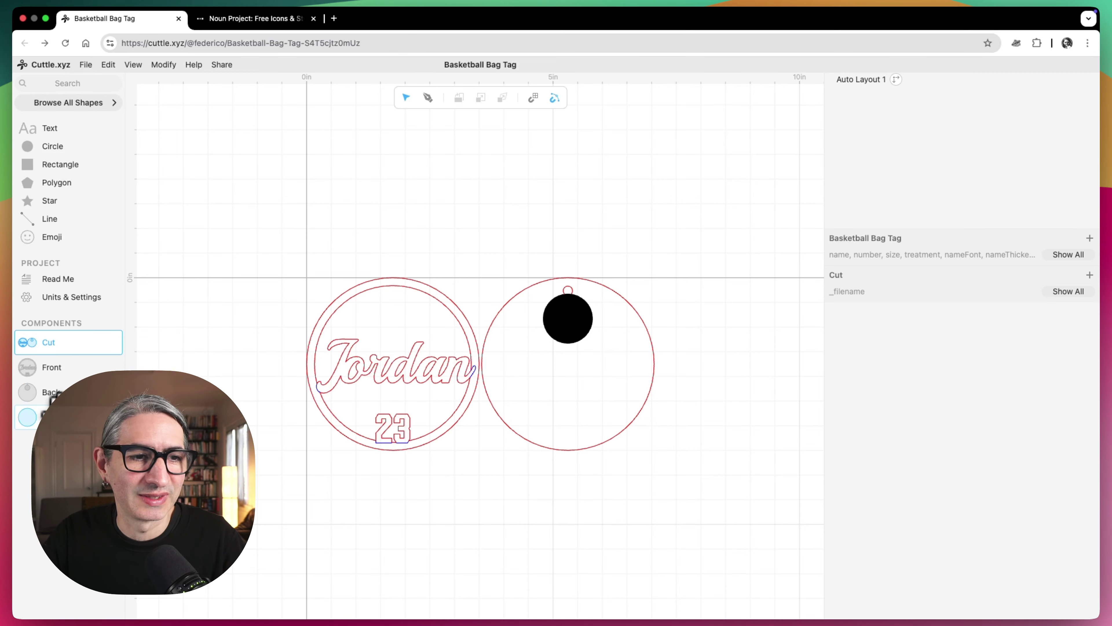
Rename the Basketball component as Decoration
{"action": "left_click", "coordinate": [59, 416]}
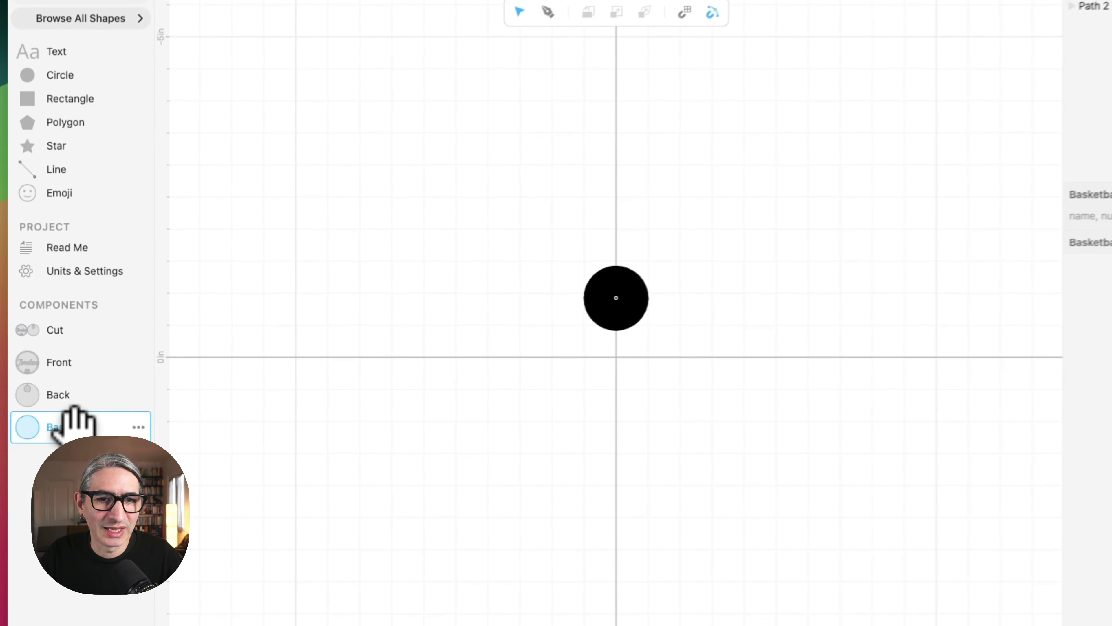
{"action": "double_click", "coordinate": [87, 423]}
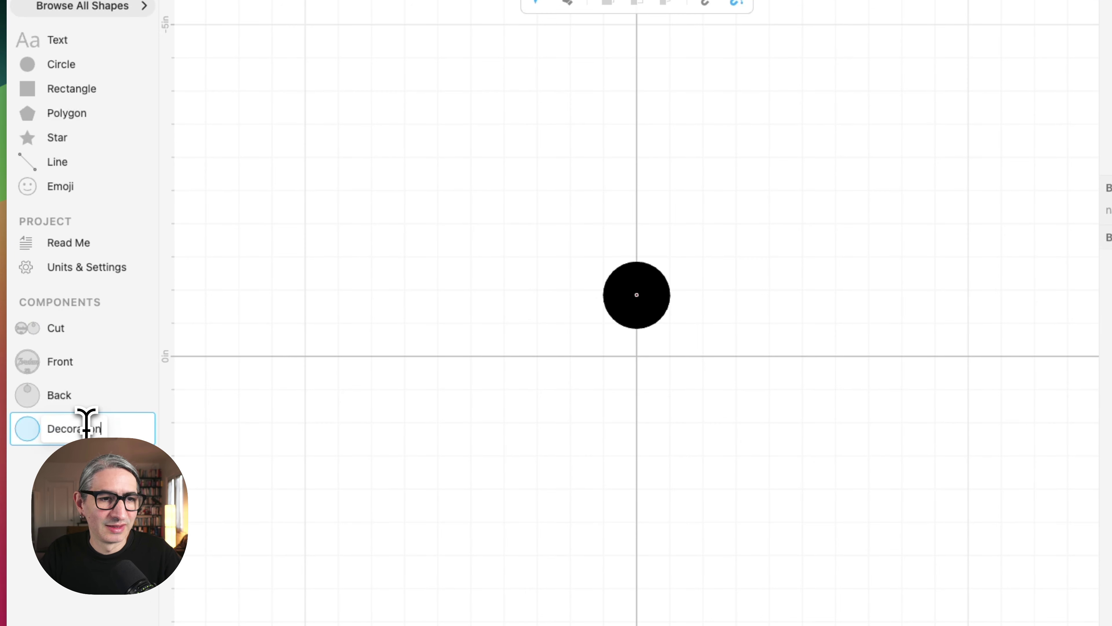
{"action": "key", "text": "Return"}
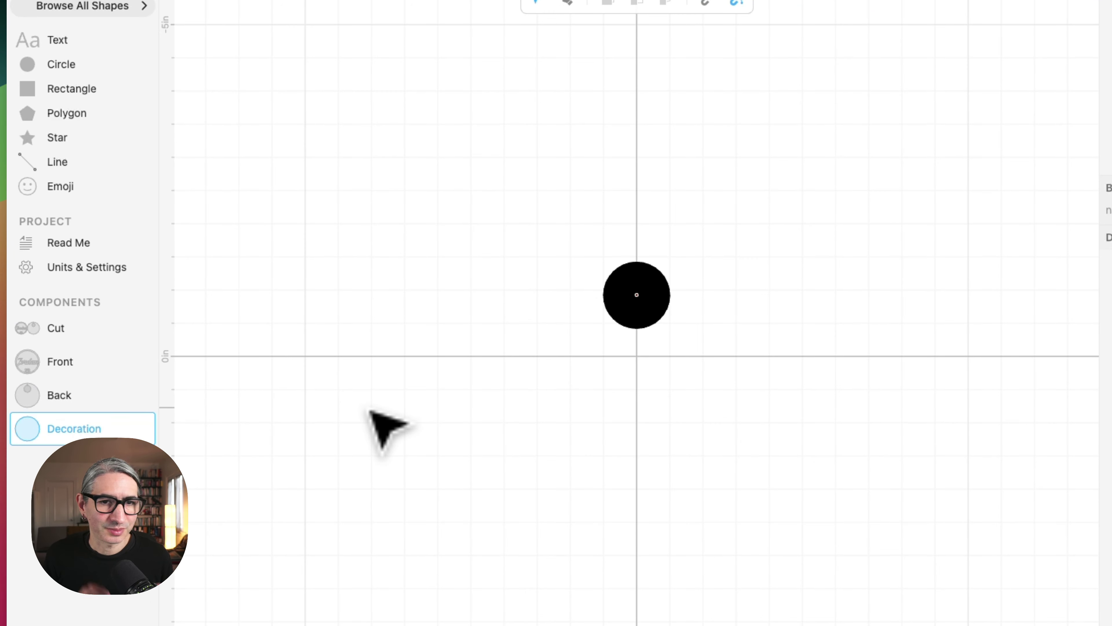
Delete the black test circle from the Decoration component and place the Front component centred on the origin instead
{"action": "left_click_drag", "start_coordinate": [473, 243], "coordinate": [795, 429]}
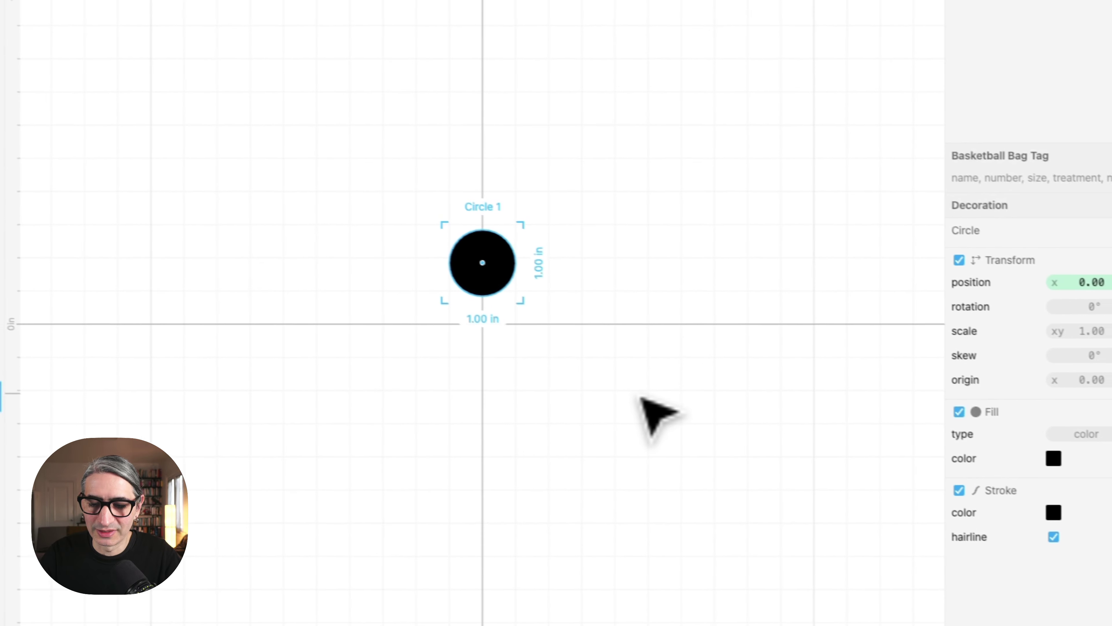
{"action": "key", "text": "BackSpace"}
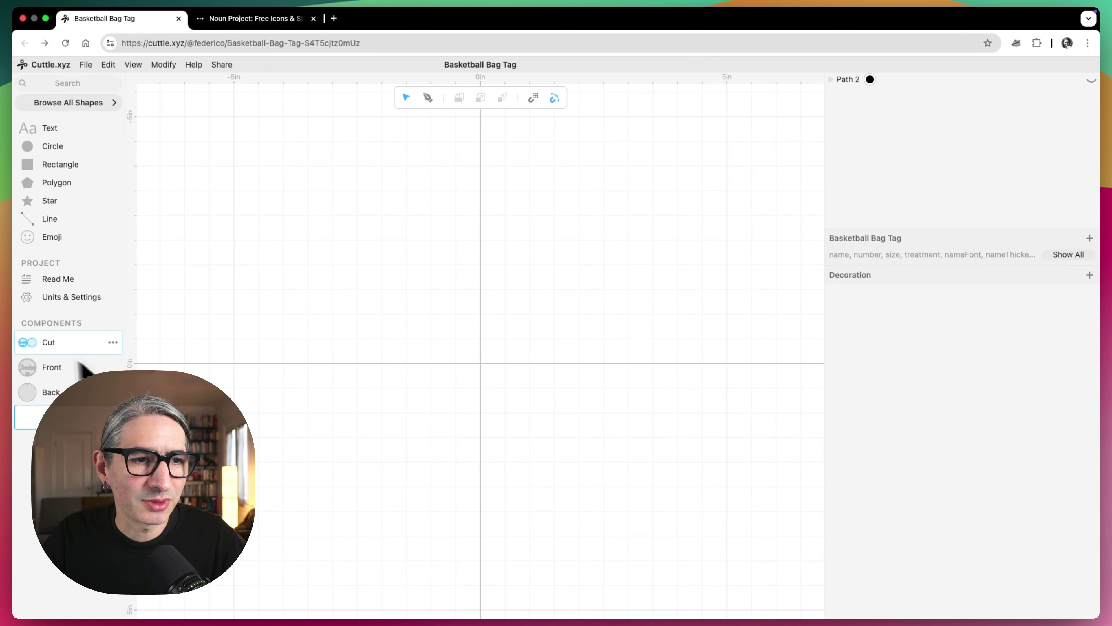
{"action": "left_click_drag", "start_coordinate": [28, 370], "coordinate": [476, 365]}
{"action": "scroll", "coordinate": [454, 323], "scroll_direction": "up", "scroll_amount": 2}
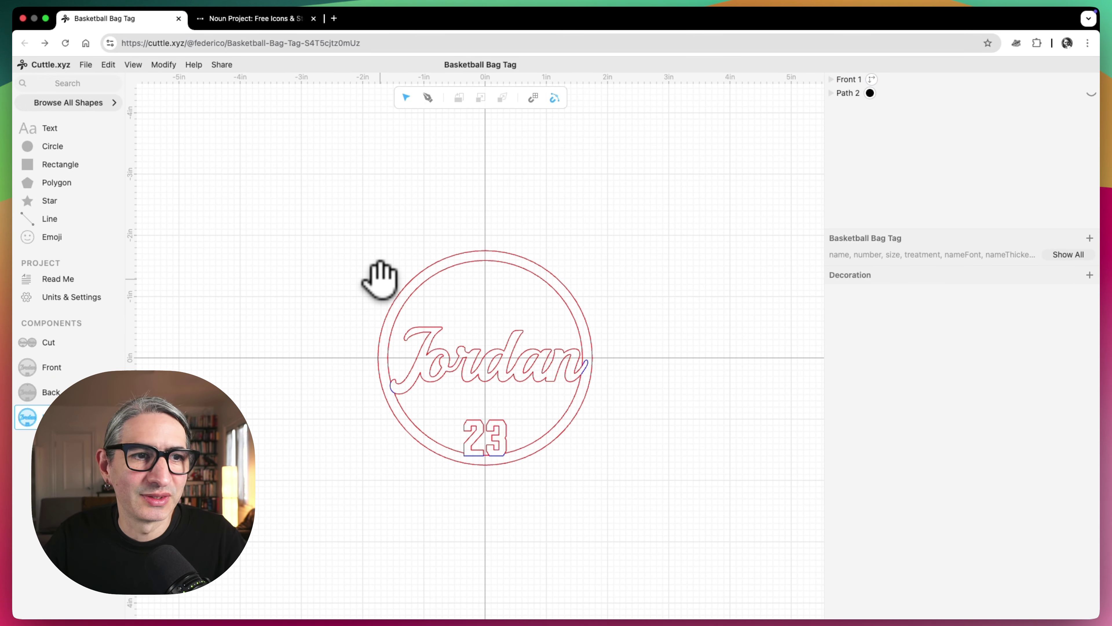
Inspect the Cut and Back components to see how the Front placed inside Decoration affects them
{"action": "left_click", "coordinate": [51, 341]}
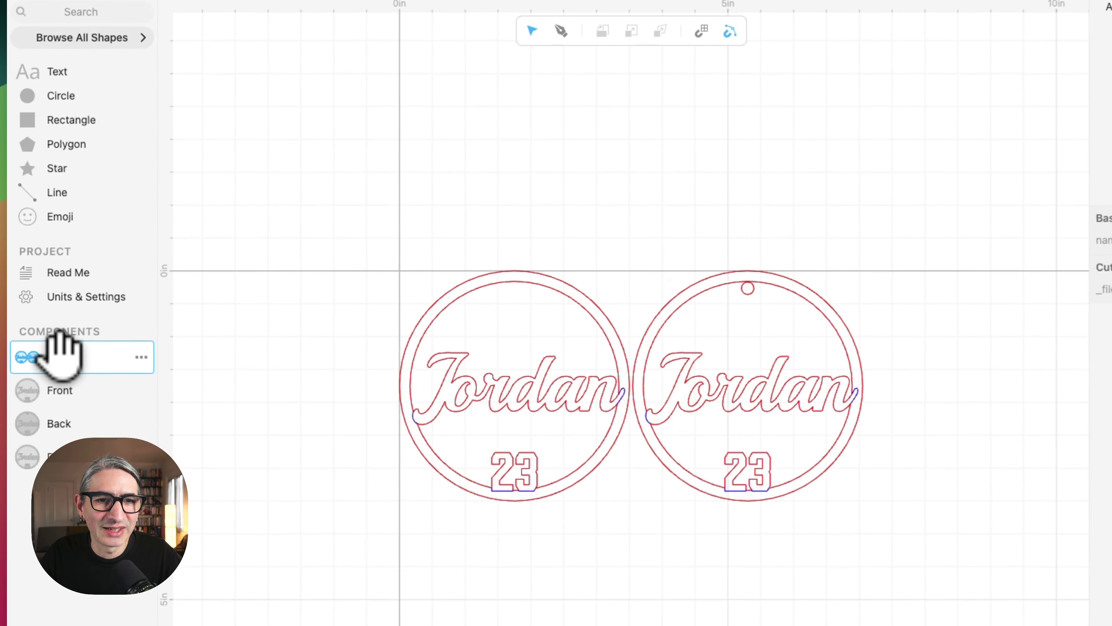
{"action": "left_click", "coordinate": [579, 301]}
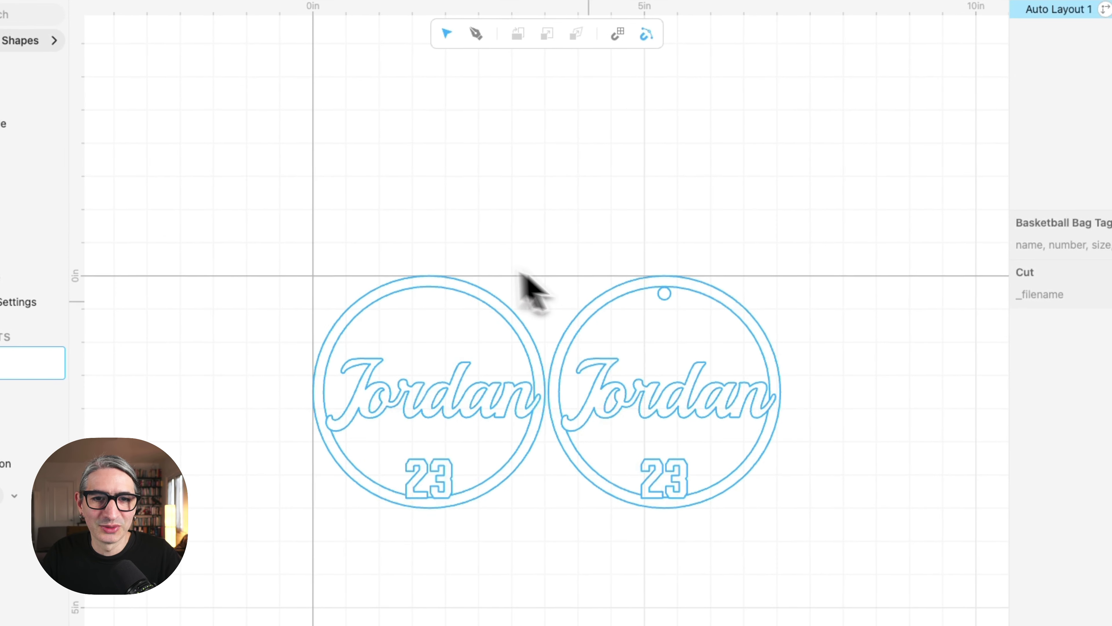
{"action": "left_click", "coordinate": [70, 407]}
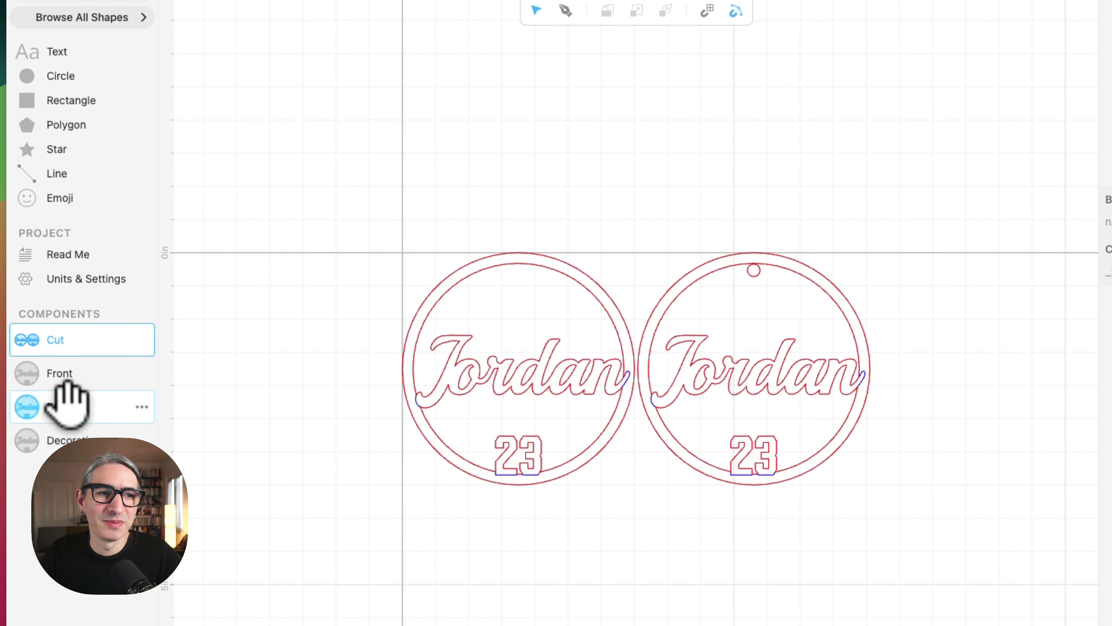
{"action": "left_click", "coordinate": [63, 427], "text": "shift"}
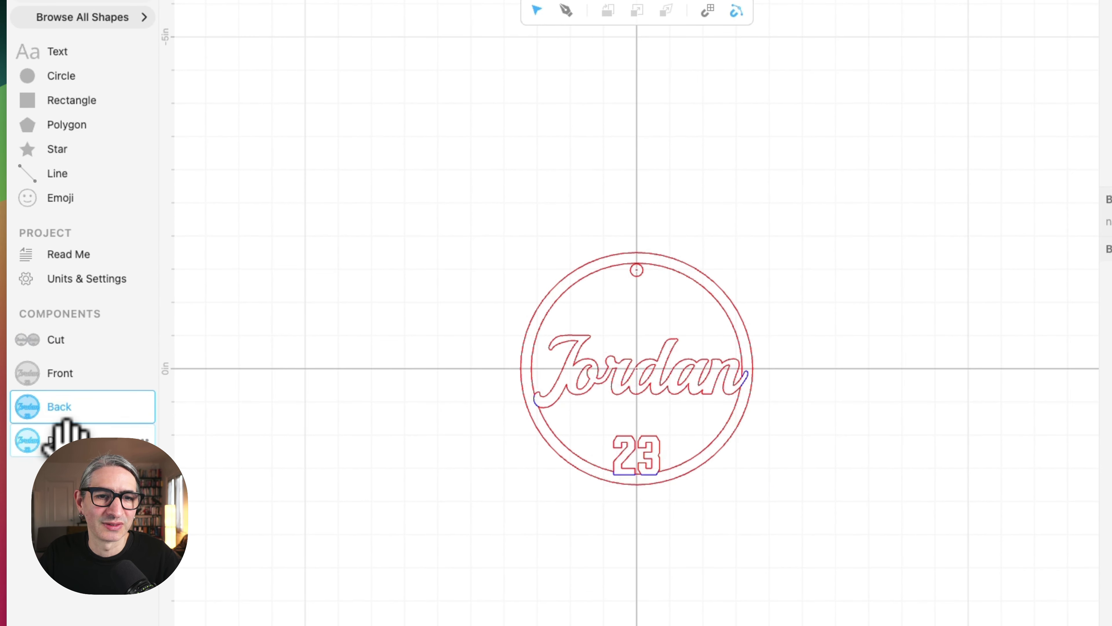
Turn the Front instance inside the Decoration component into guides
{"action": "left_click", "coordinate": [66, 439]}
{"action": "left_click_drag", "start_coordinate": [446, 192], "coordinate": [701, 331]}
{"action": "left_click_drag", "start_coordinate": [573, 366], "coordinate": [599, 401]}
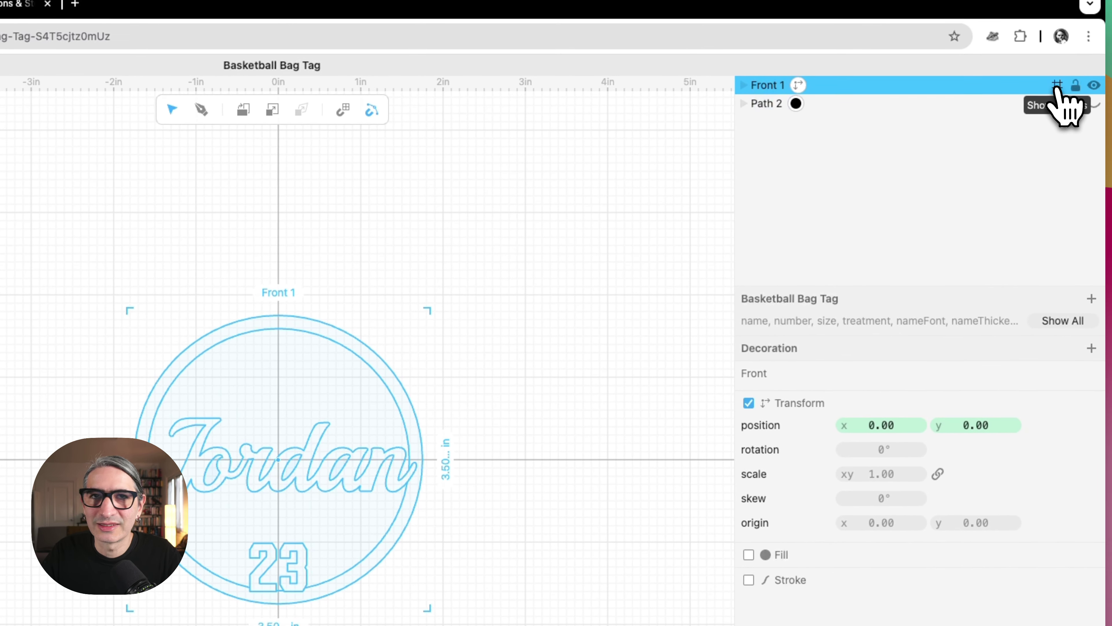
{"action": "left_click", "coordinate": [1058, 84]}
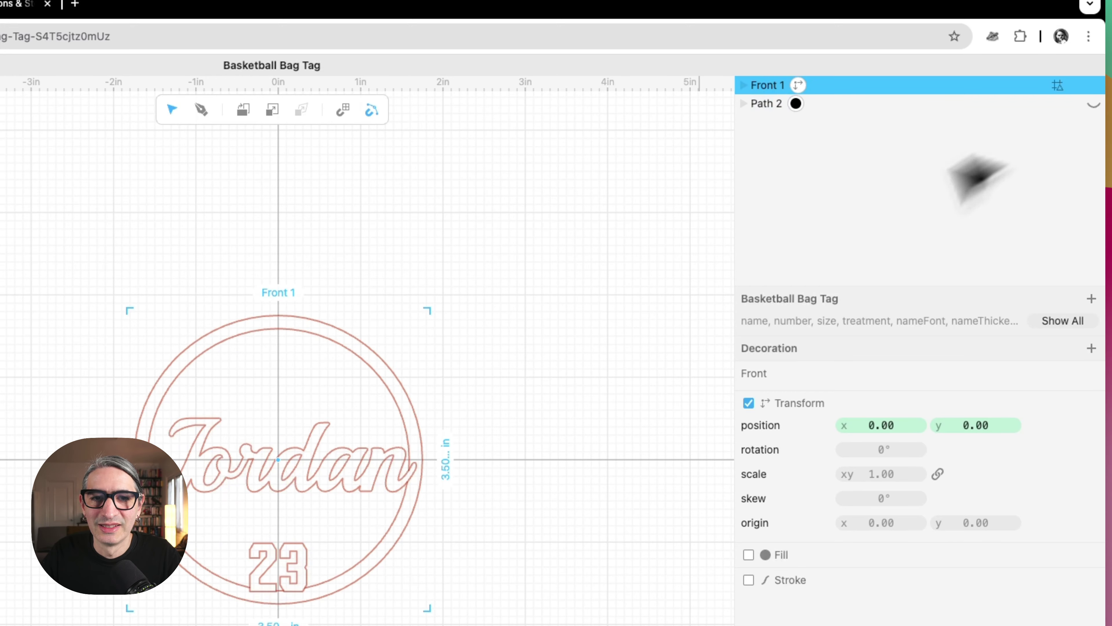
{"action": "left_click", "coordinate": [525, 399]}
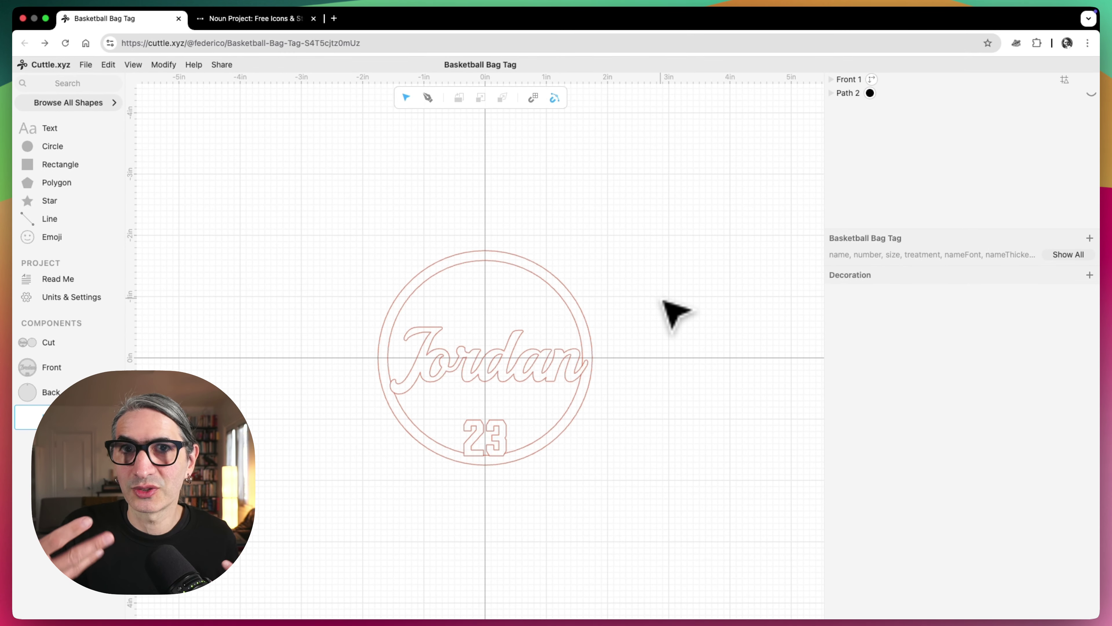
{"action": "scroll", "coordinate": [603, 300], "scroll_direction": "up", "scroll_amount": 1}
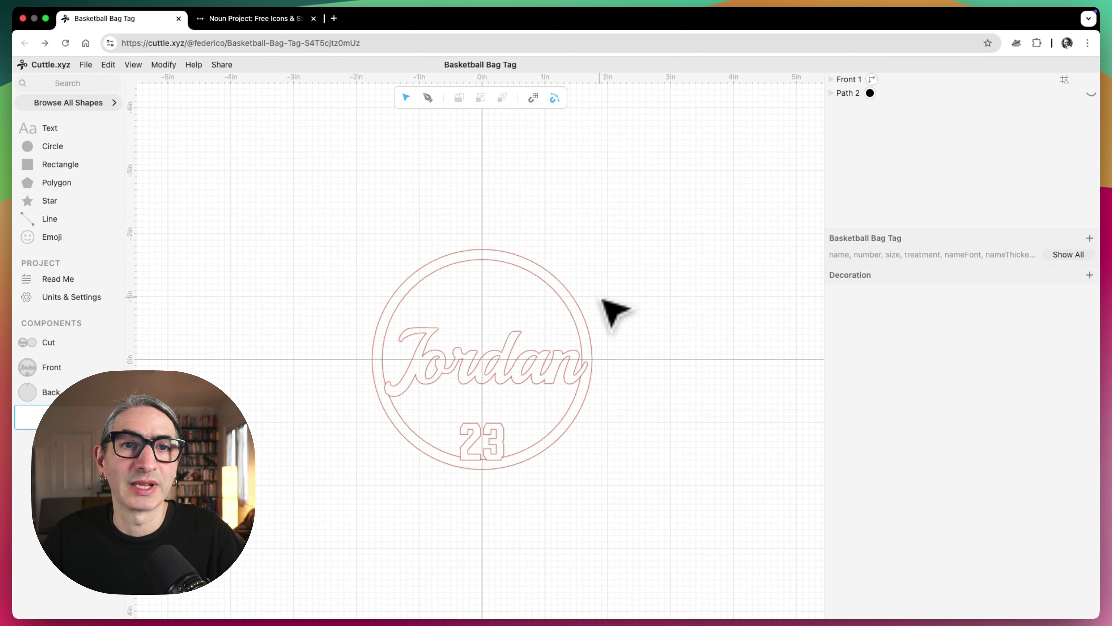
{"action": "scroll", "coordinate": [608, 304], "scroll_direction": "up", "scroll_amount": 2}
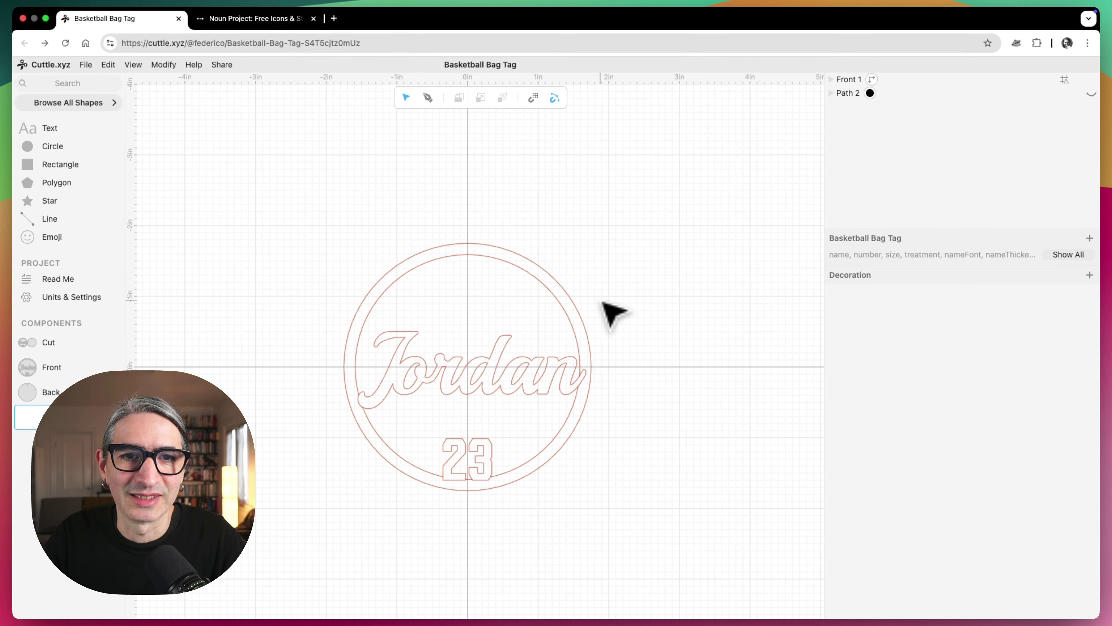
{"action": "left_click_drag", "start_coordinate": [603, 311], "coordinate": [663, 250]}
{"action": "scroll", "coordinate": [651, 312], "scroll_direction": "up", "scroll_amount": 2}
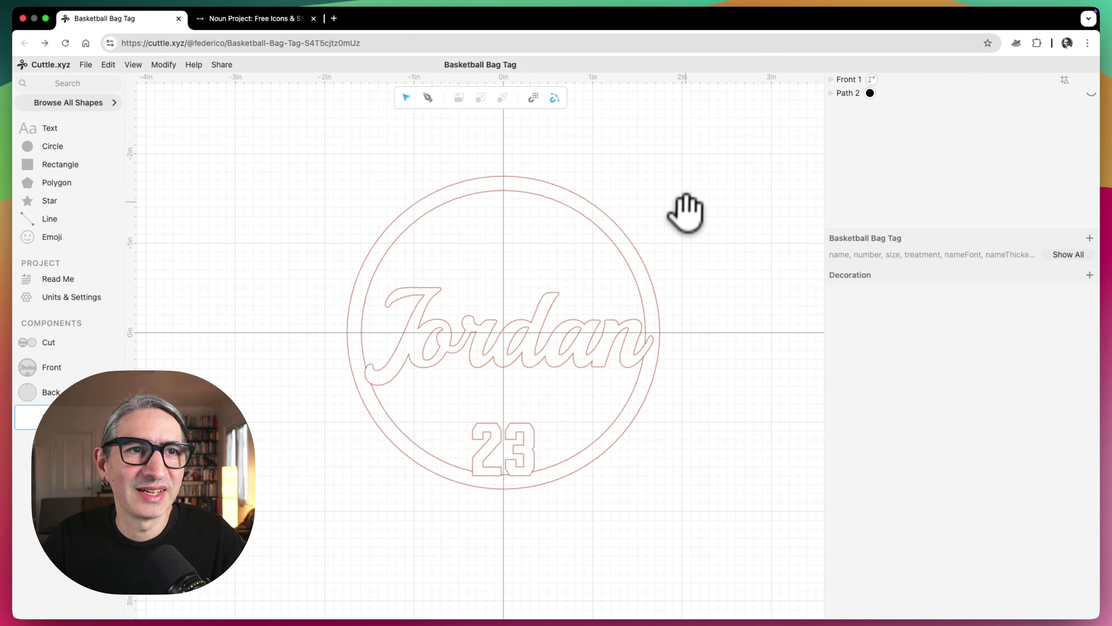
Switch to the Noun Project, search its icons for "hockey puck" and download the outlined Hockey Puck icon as an SVG
{"action": "left_click", "coordinate": [257, 20]}
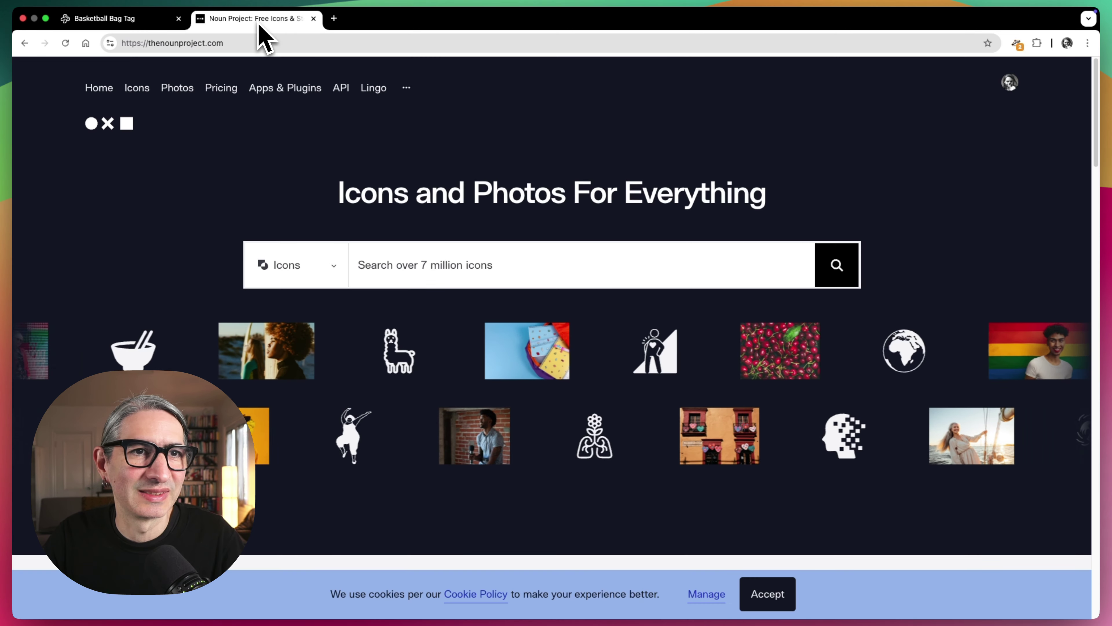
{"action": "left_click", "coordinate": [446, 261]}
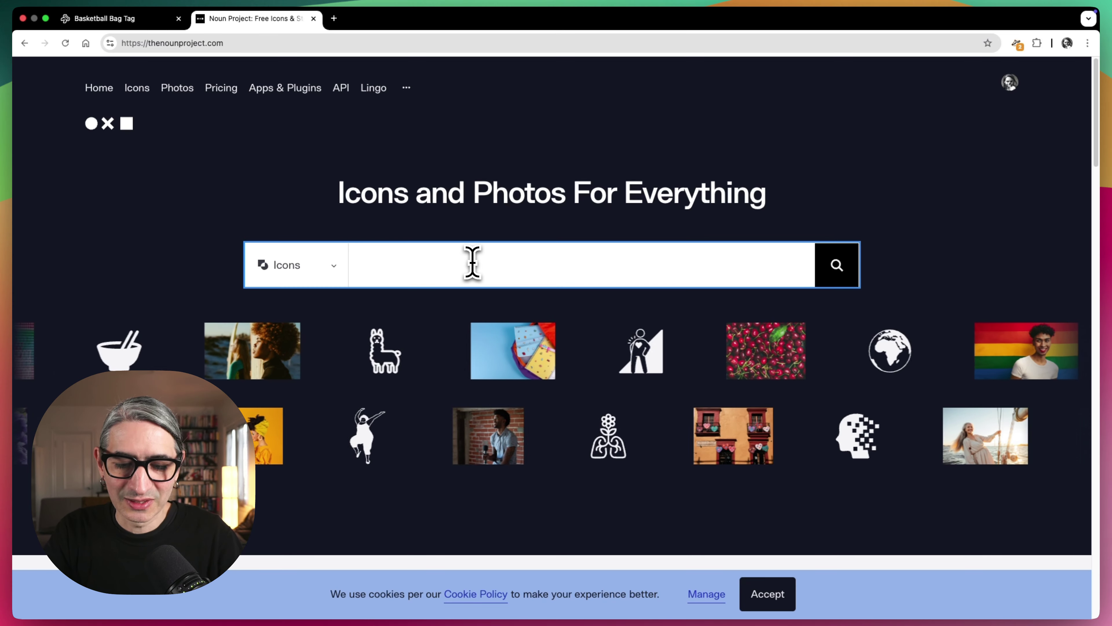
{"action": "type", "text": "hock"}
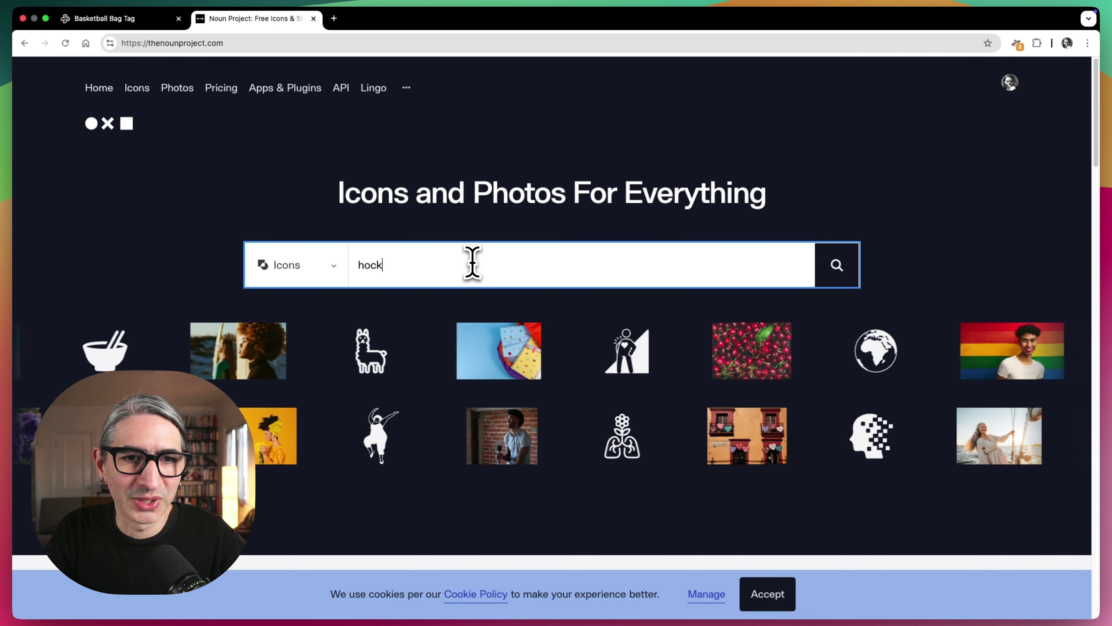
{"action": "type", "text": "ey puck"}
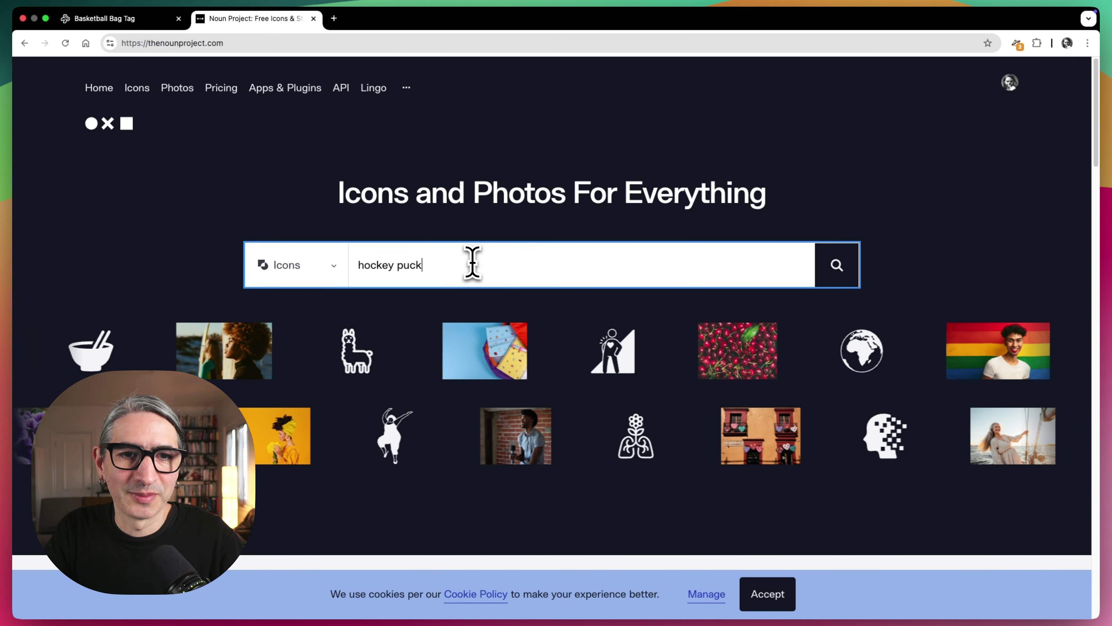
{"action": "left_click", "coordinate": [811, 281]}
{"action": "left_click", "coordinate": [834, 280]}
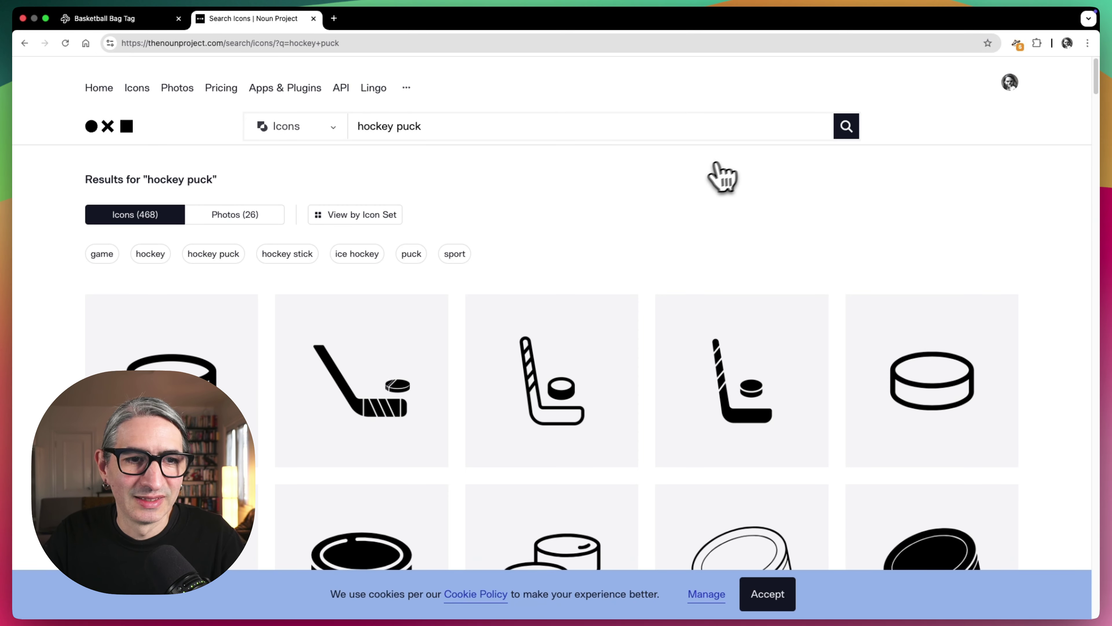
{"action": "scroll", "coordinate": [722, 176], "scroll_direction": "down", "scroll_amount": 2}
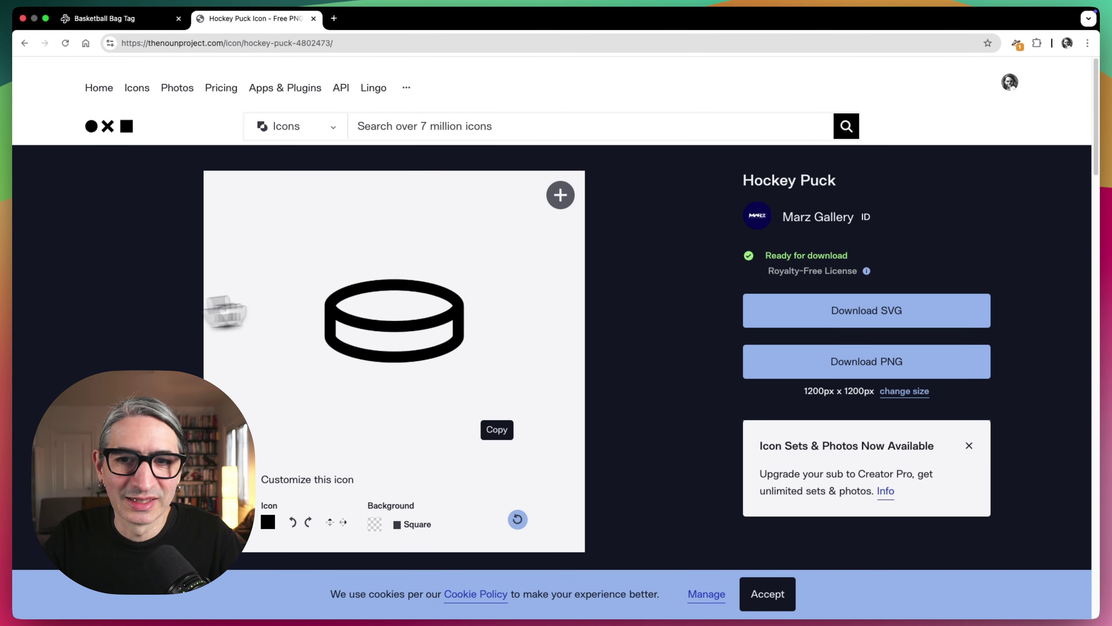
{"action": "left_click", "coordinate": [876, 311]}
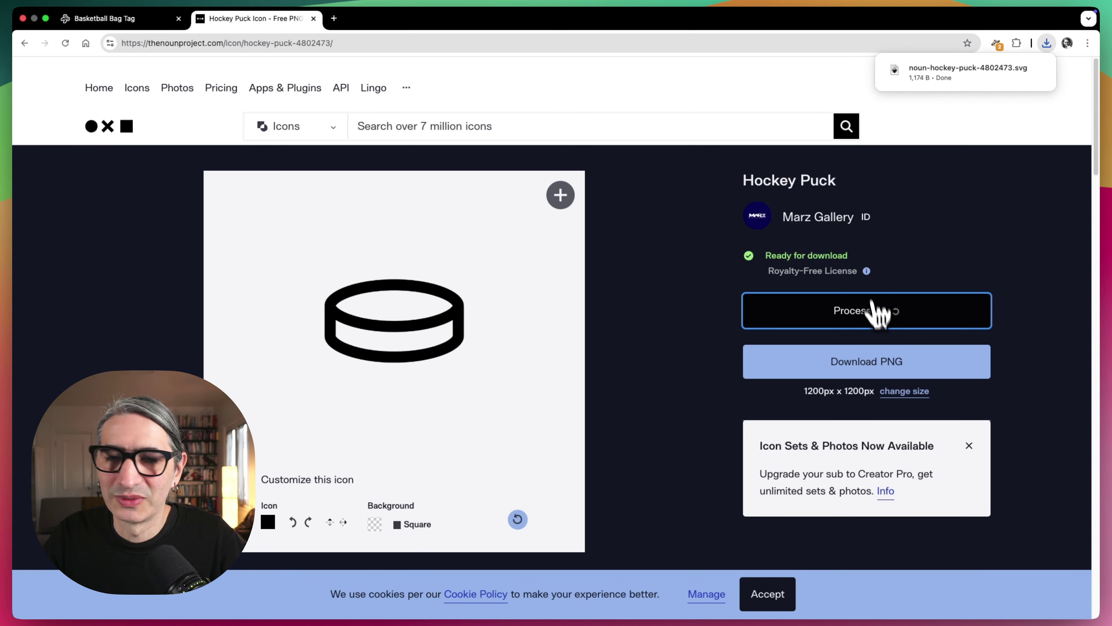
Switch back to Cuttle and import noun-hockey-puck-4802473.svg into the Decoration component
{"action": "left_click", "coordinate": [146, 19]}
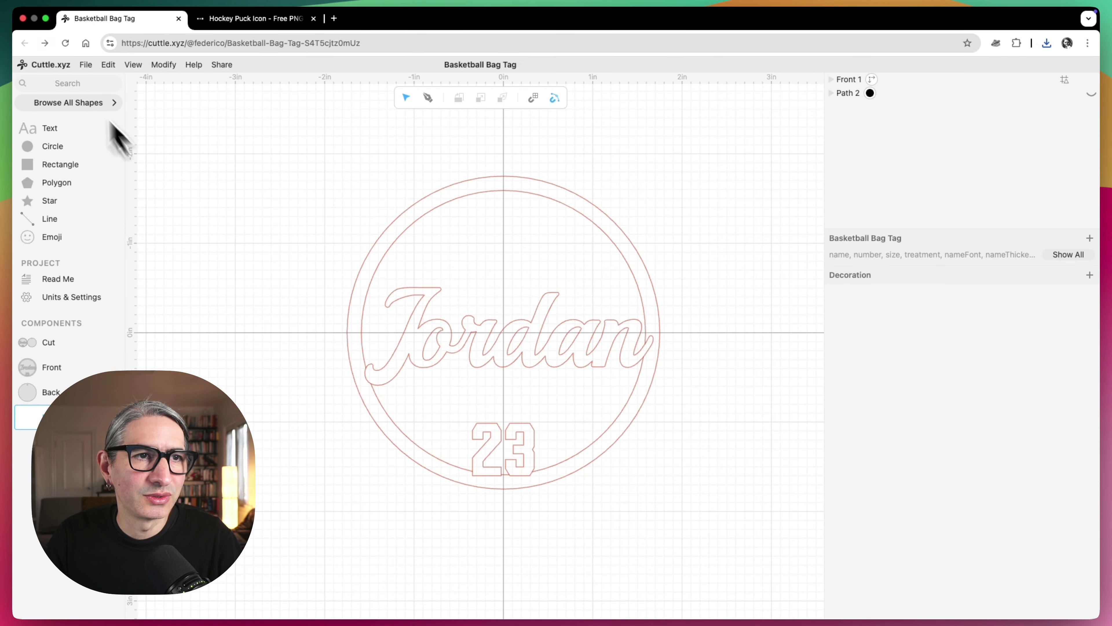
{"action": "left_click", "coordinate": [86, 64]}
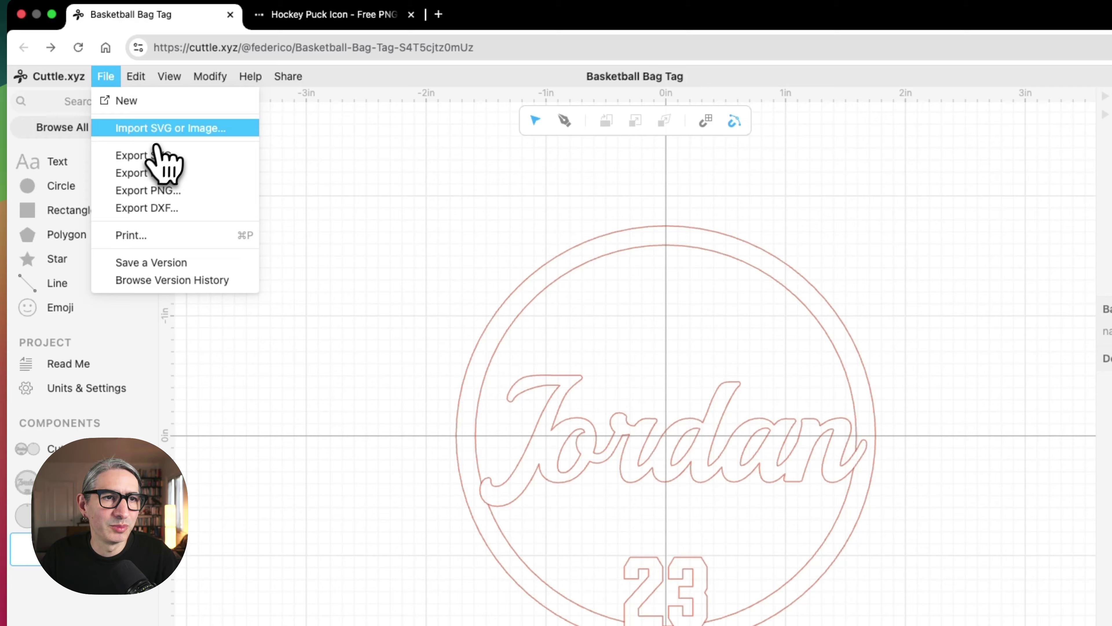
{"action": "left_click", "coordinate": [157, 134]}
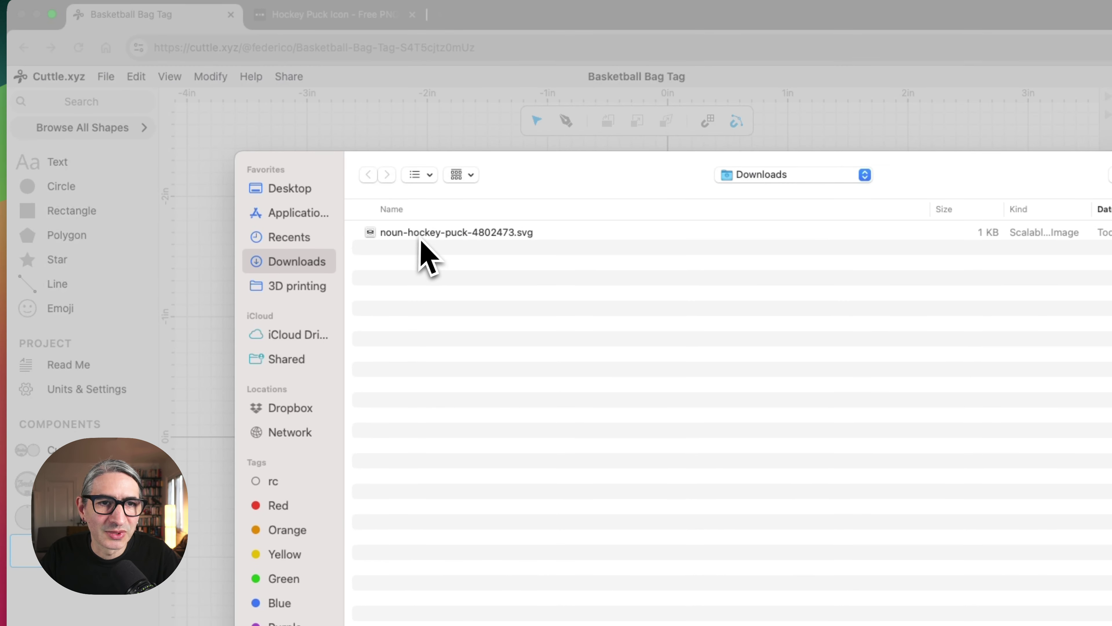
{"action": "left_click", "coordinate": [420, 234]}
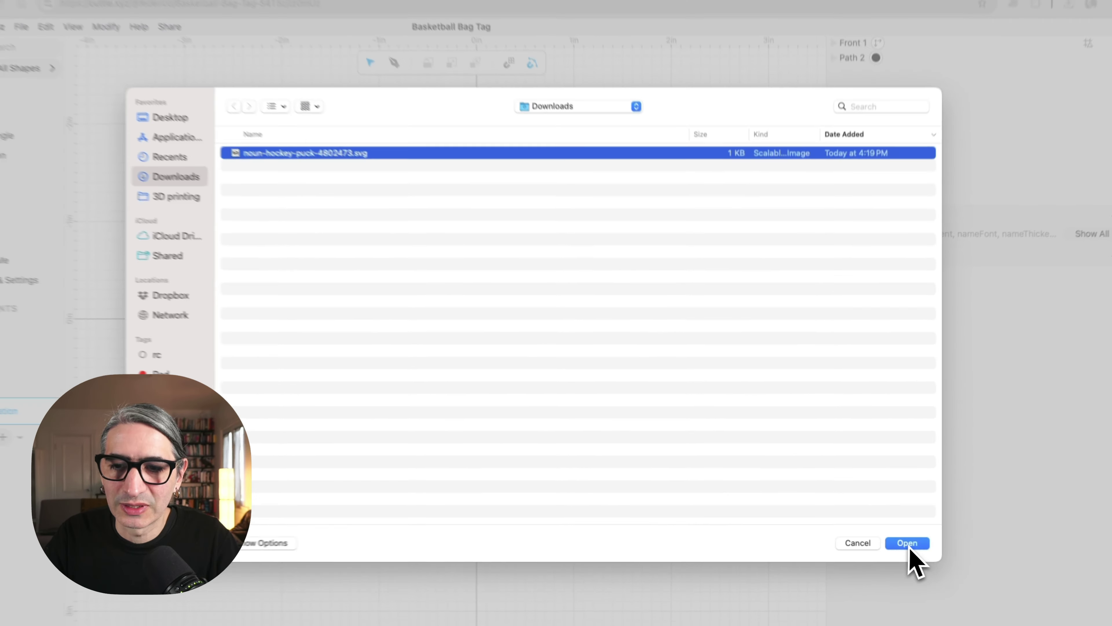
{"action": "left_click", "coordinate": [948, 566]}
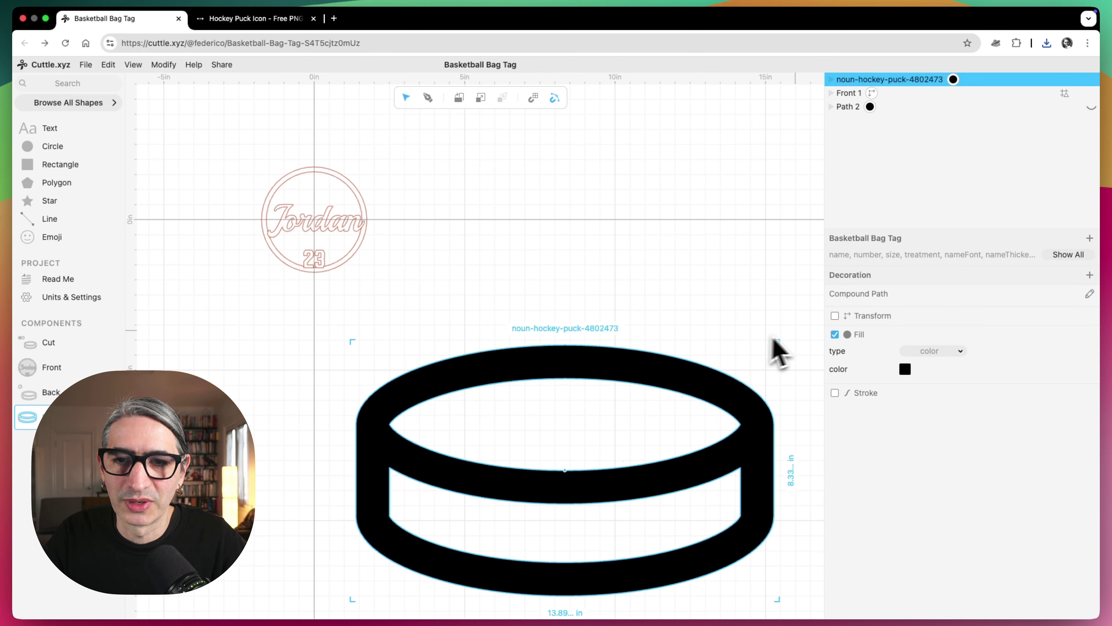
Scale down the imported hockey puck and centre it horizontally between the name and the number 23 in the guides
{"action": "left_click_drag", "start_coordinate": [777, 341], "coordinate": [455, 517]}
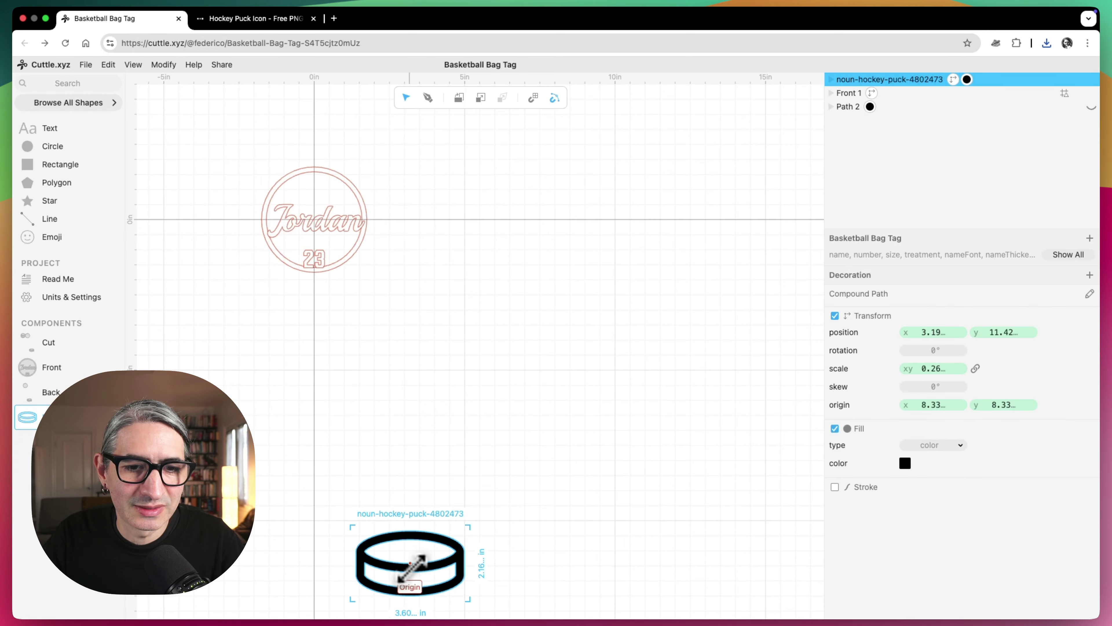
{"action": "left_click_drag", "start_coordinate": [410, 562], "coordinate": [319, 240]}
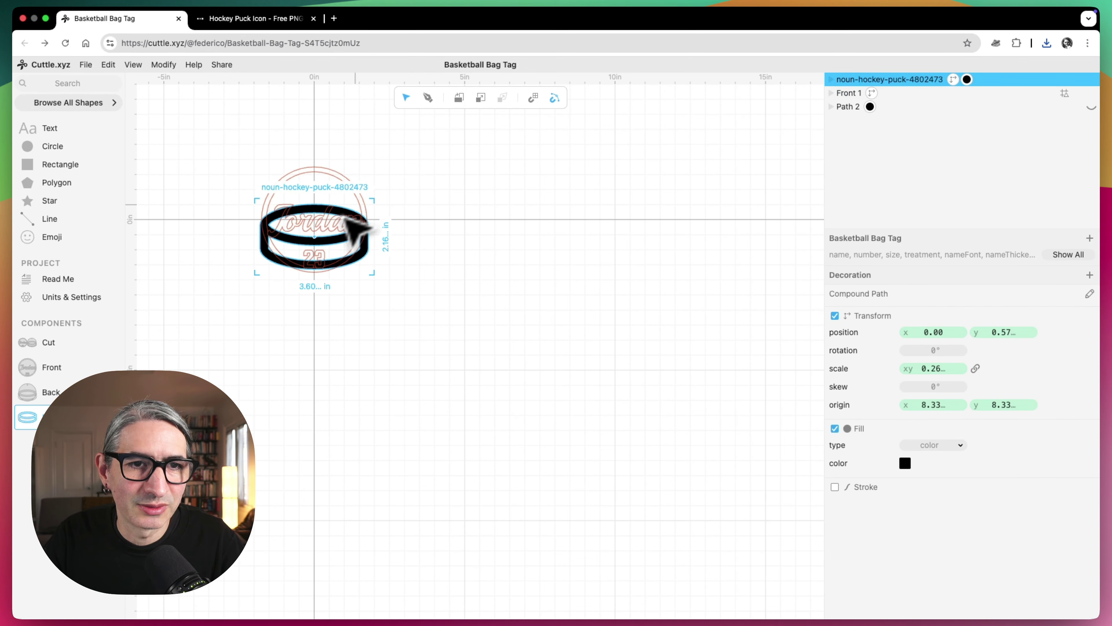
{"action": "left_click_drag", "start_coordinate": [372, 200], "coordinate": [298, 262]}
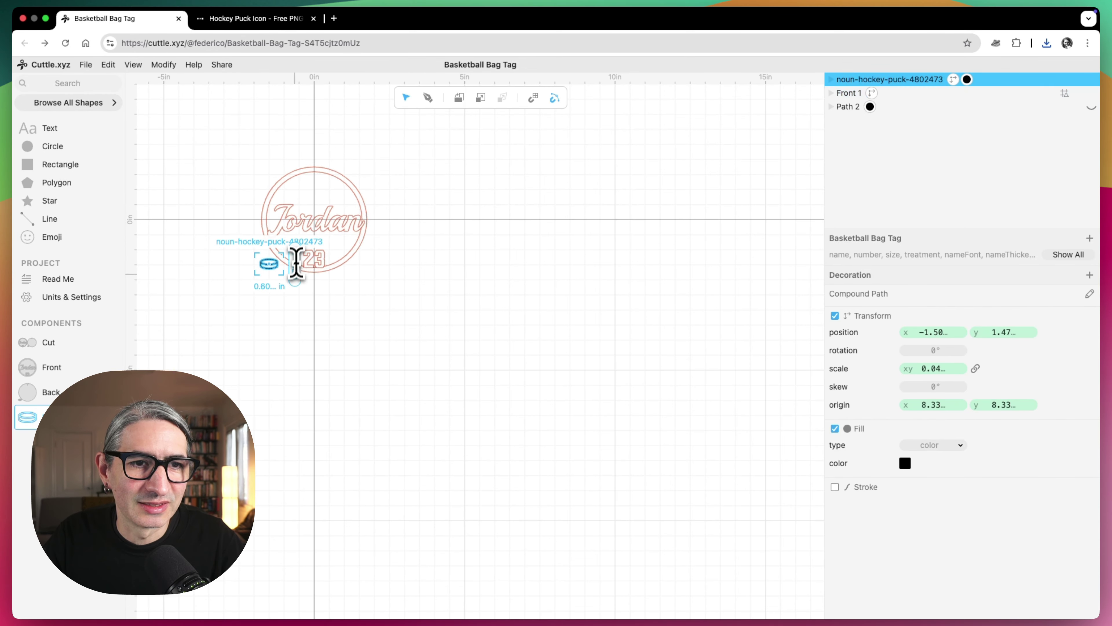
{"action": "scroll", "coordinate": [323, 278], "scroll_direction": "up", "scroll_amount": 5}
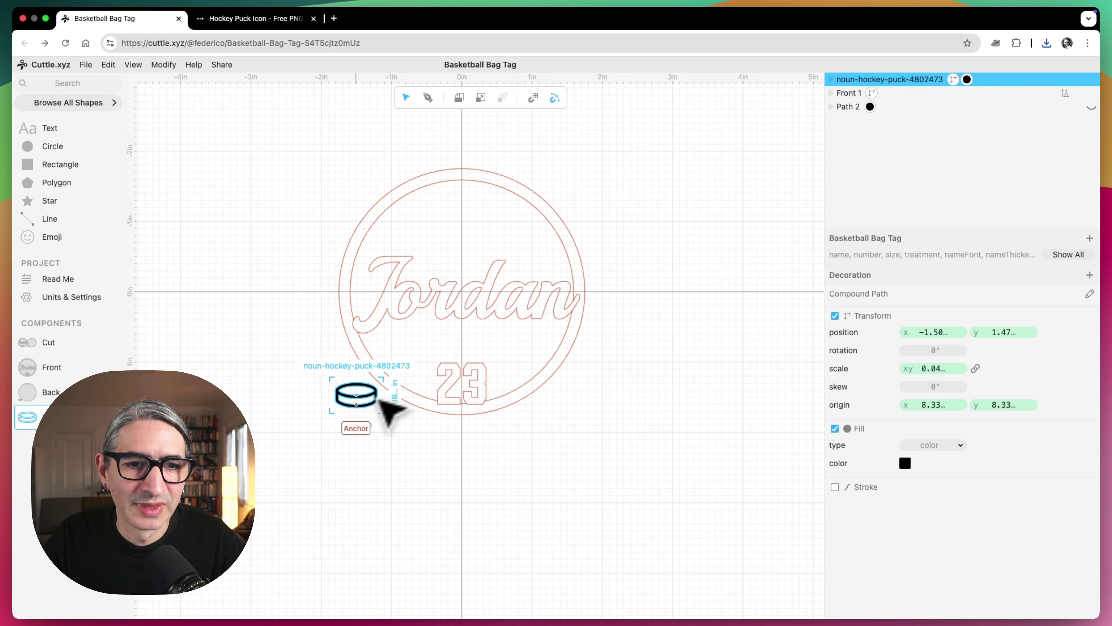
{"action": "left_click_drag", "start_coordinate": [360, 401], "coordinate": [465, 338]}
{"action": "left_click", "coordinate": [624, 431]}
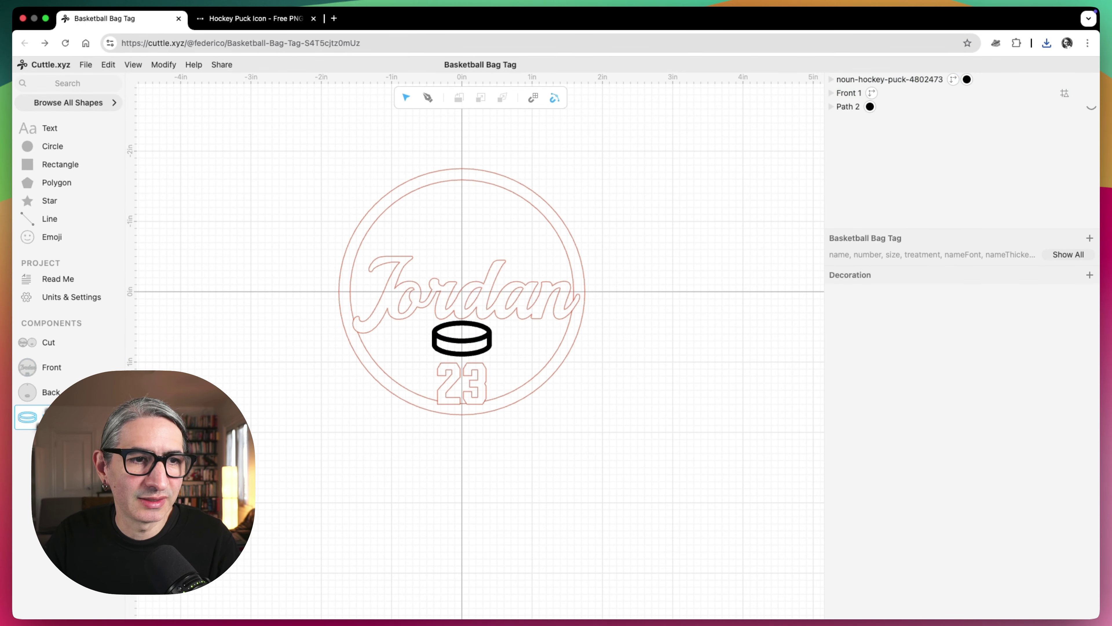
Check how the hockey puck appears on the back piece in the Cut component, and return to the Decoration component
{"action": "left_click", "coordinate": [57, 344]}
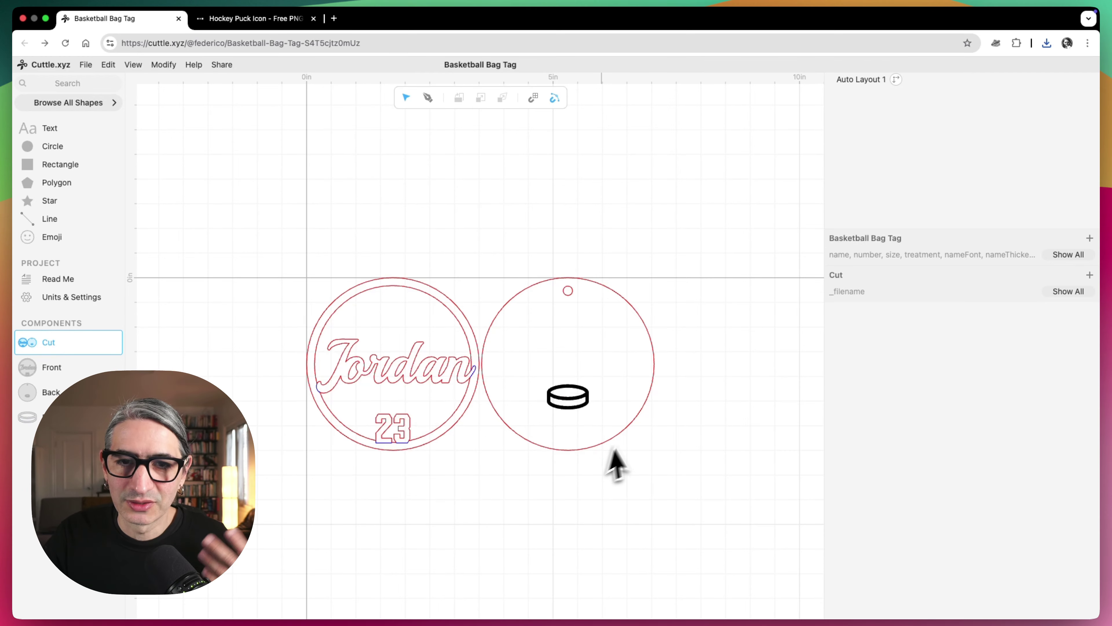
{"action": "left_click", "coordinate": [553, 405]}
{"action": "left_click", "coordinate": [50, 409]}
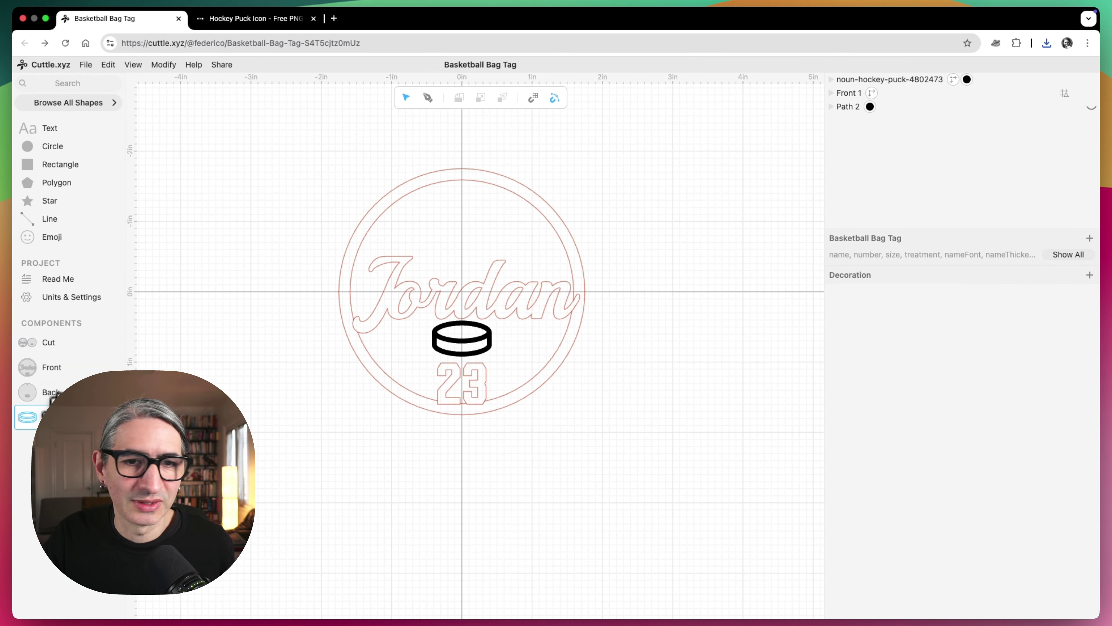
{"action": "scroll", "coordinate": [538, 355], "scroll_direction": "up", "scroll_amount": 2}
{"action": "left_click_drag", "start_coordinate": [541, 340], "coordinate": [576, 385]}
{"action": "scroll", "coordinate": [612, 376], "scroll_direction": "up", "scroll_amount": 1}
{"action": "scroll", "coordinate": [622, 386], "scroll_direction": "up", "scroll_amount": 1}
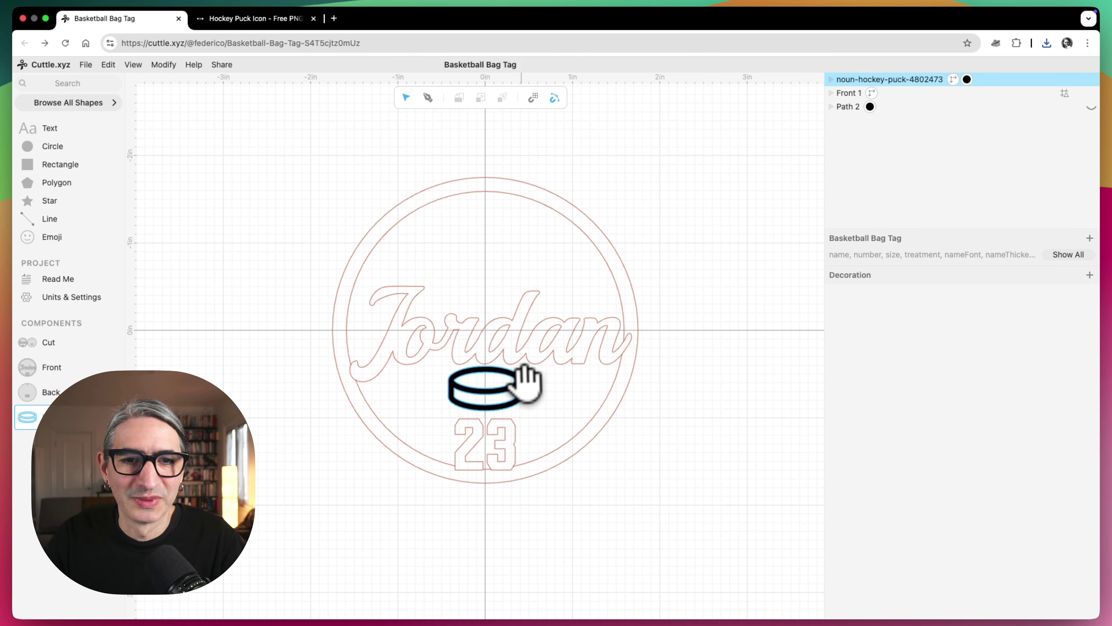
Switch to the Noun Project, search for "hockey stick" and download the crossed Hockey Sticks icon as an SVG
{"action": "left_click", "coordinate": [282, 19]}
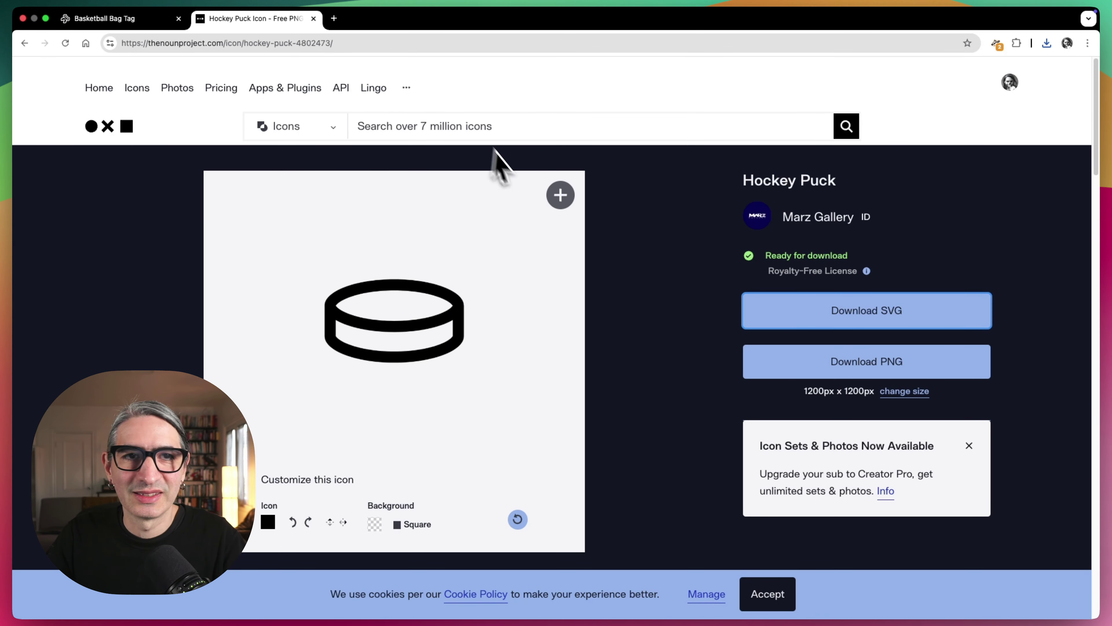
{"action": "left_click", "coordinate": [598, 128]}
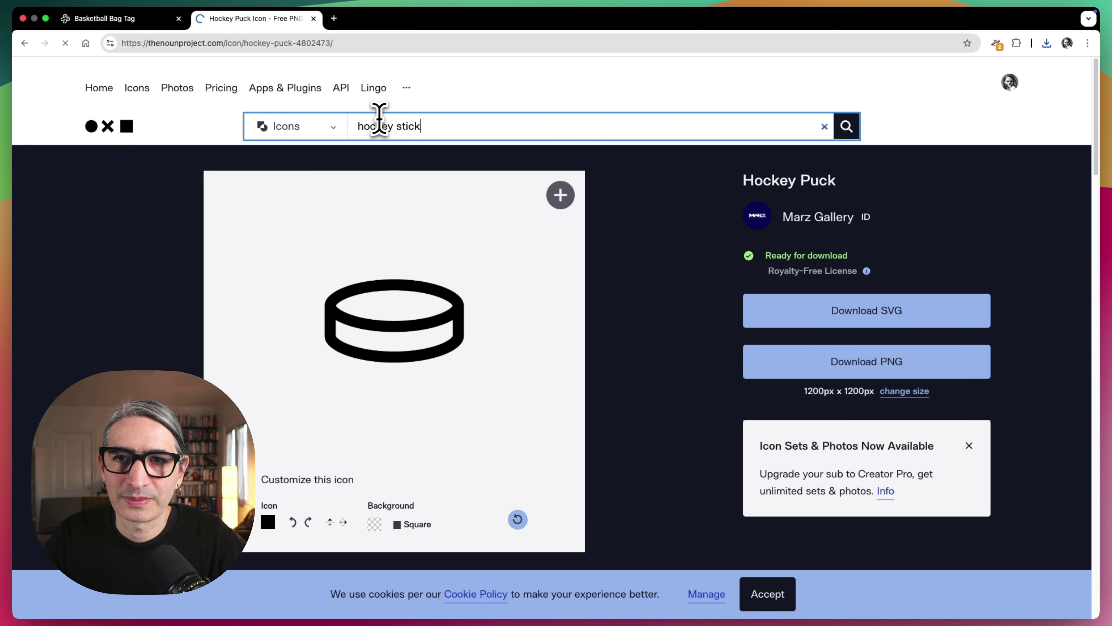
{"action": "left_click", "coordinate": [846, 128]}
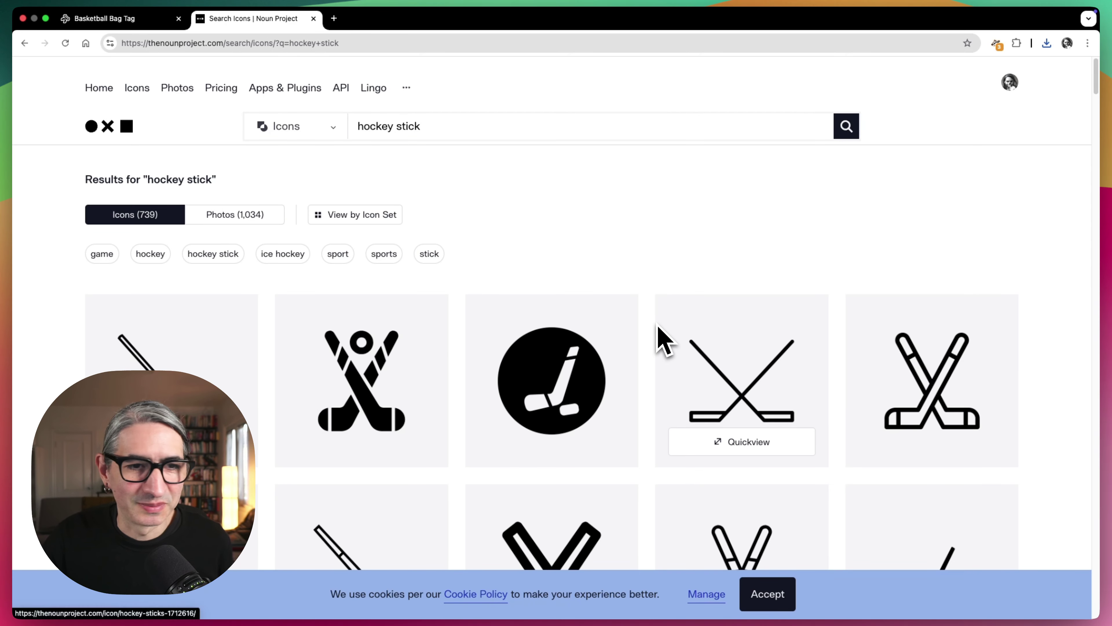
{"action": "scroll", "coordinate": [661, 337], "scroll_direction": "down", "scroll_amount": 3}
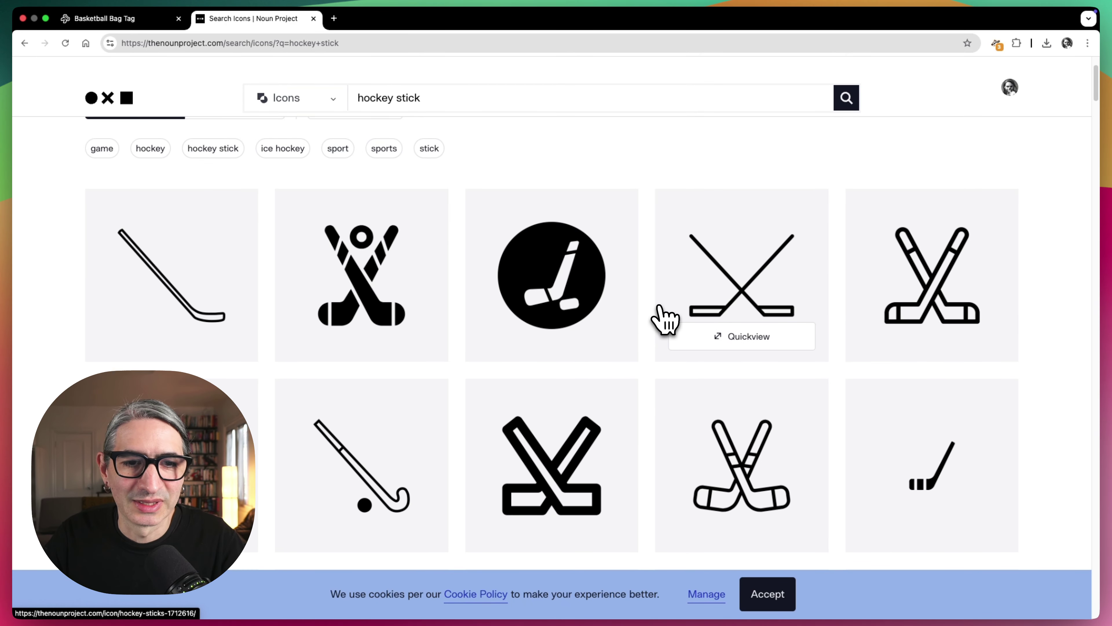
{"action": "scroll", "coordinate": [663, 320], "scroll_direction": "down", "scroll_amount": 1}
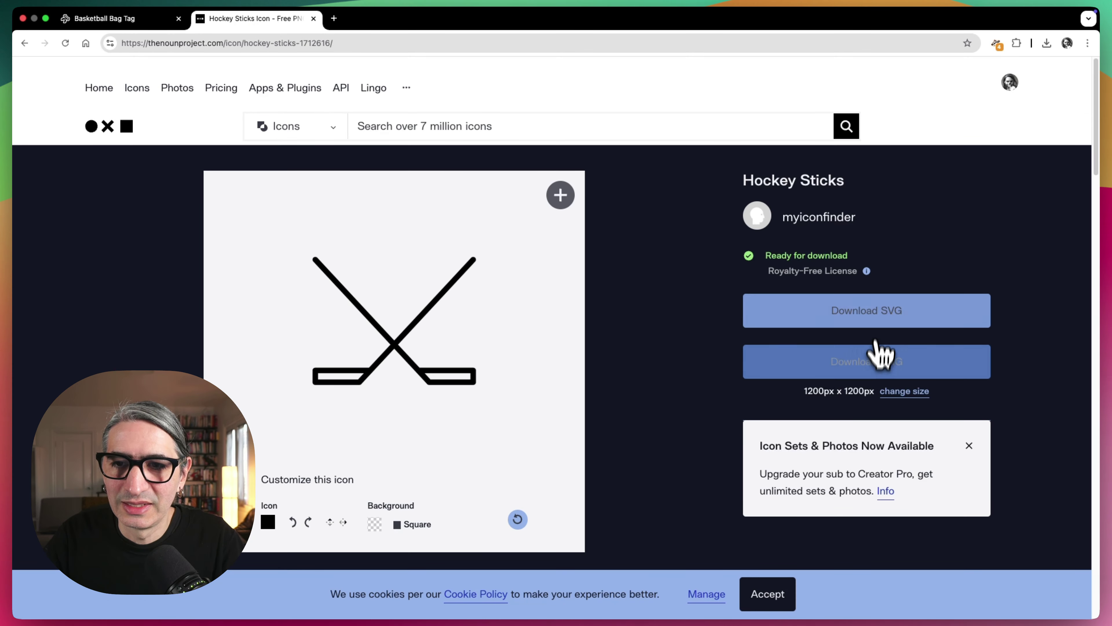
{"action": "left_click", "coordinate": [881, 322]}
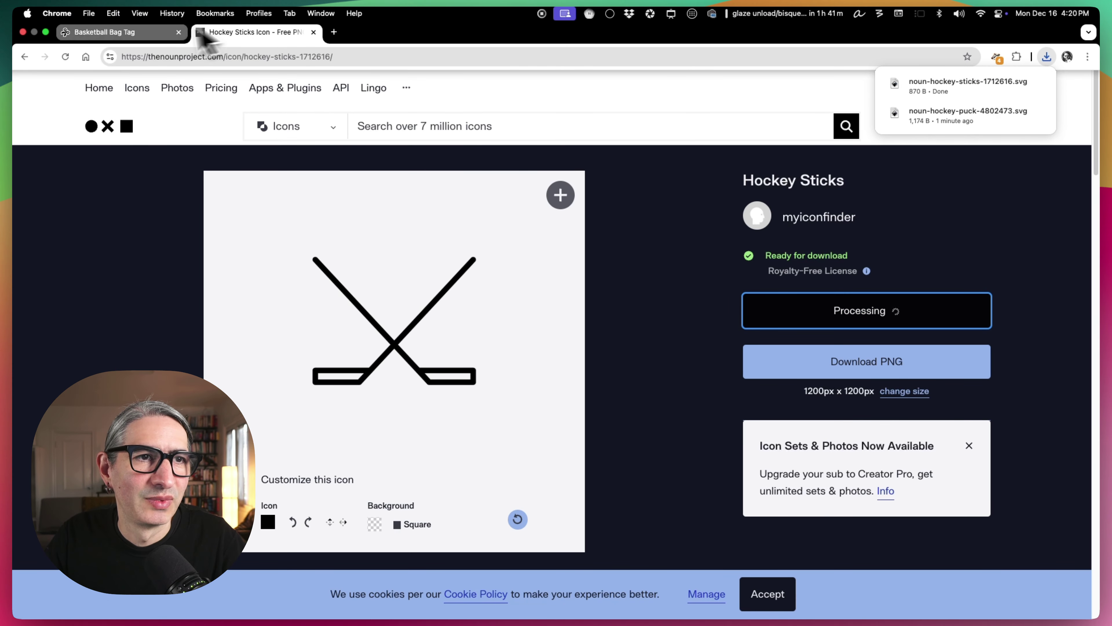
Switch back to Cuttle and import noun-hockey-sticks-1712616.svg into the Decoration component
{"action": "left_click", "coordinate": [141, 39]}
{"action": "left_click", "coordinate": [88, 64]}
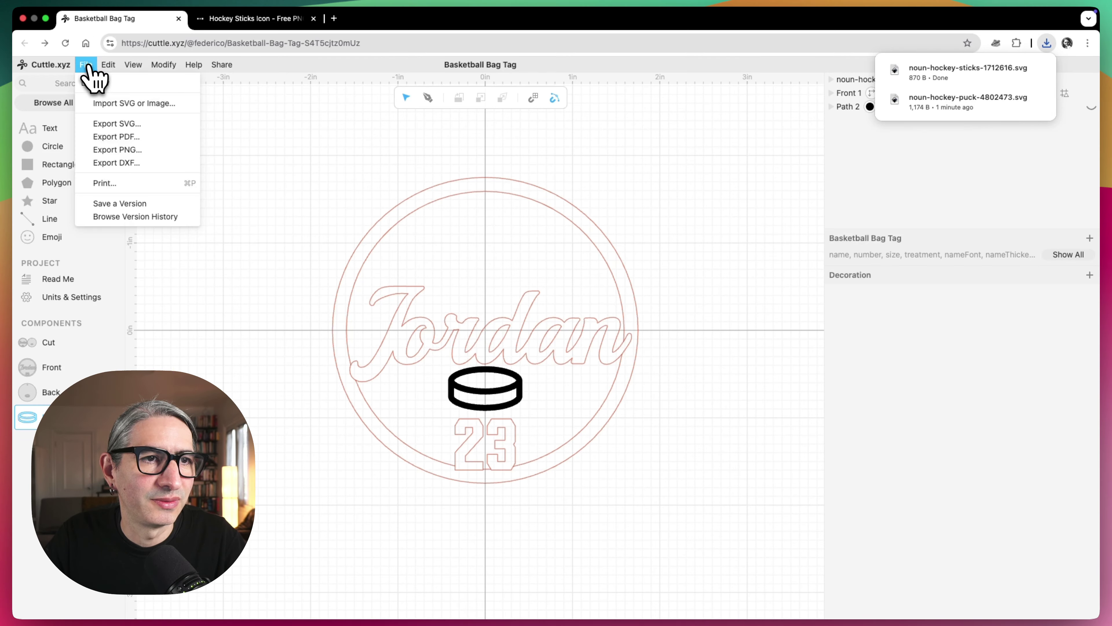
{"action": "left_click", "coordinate": [95, 104]}
{"action": "left_click", "coordinate": [386, 182]}
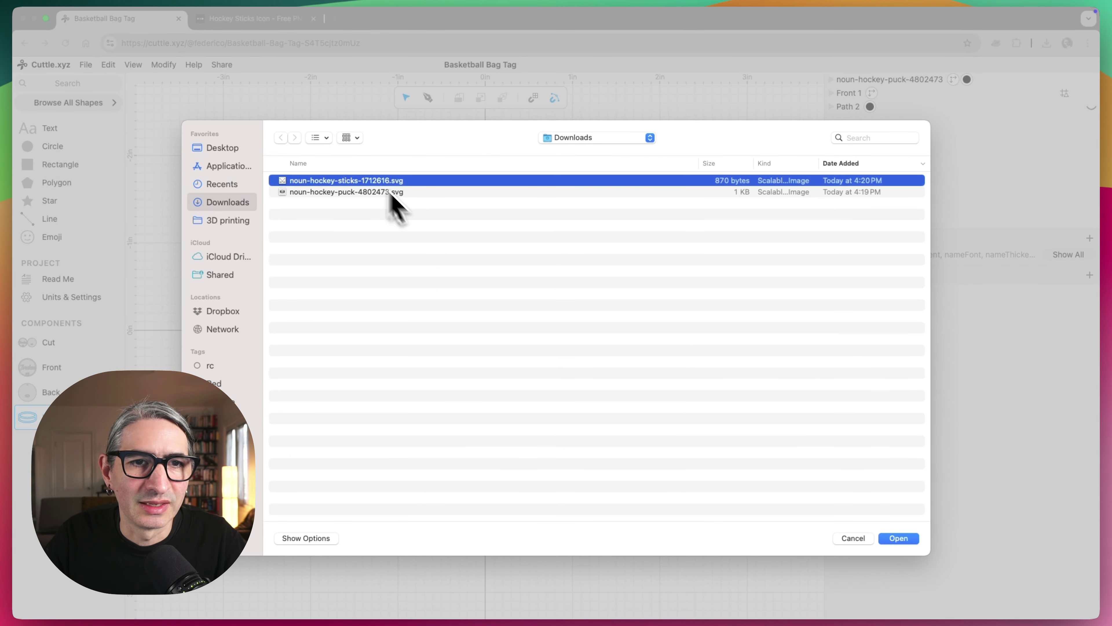
{"action": "left_click", "coordinate": [898, 538]}
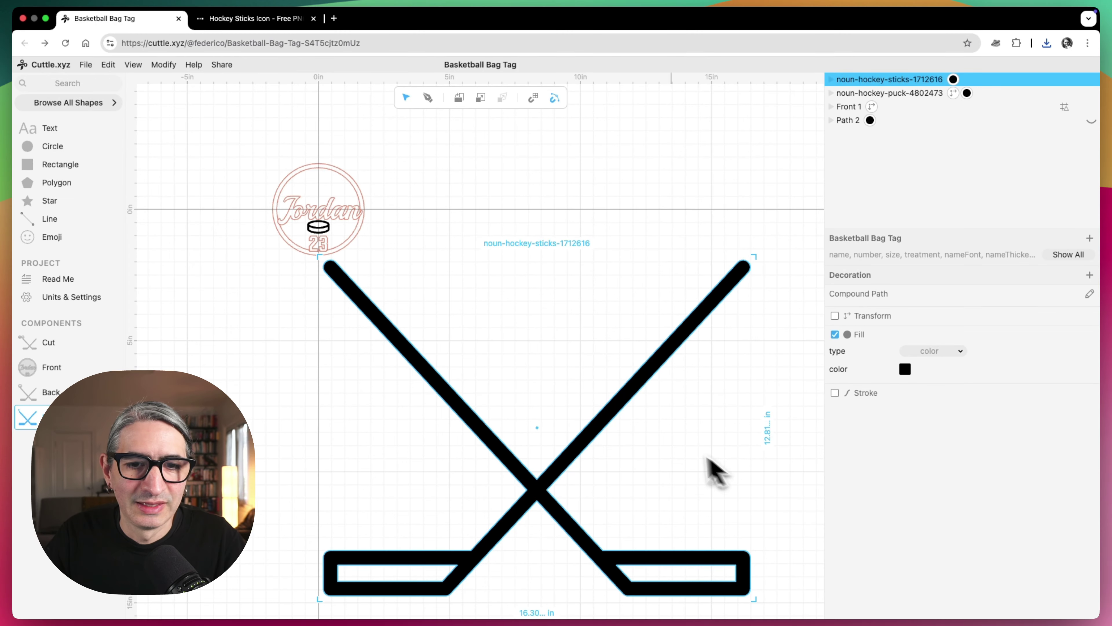
Scale the imported hockey sticks down to about 1.23 in wide and centre them horizontally above the name in the guides
{"action": "left_click_drag", "start_coordinate": [756, 261], "coordinate": [329, 182]}
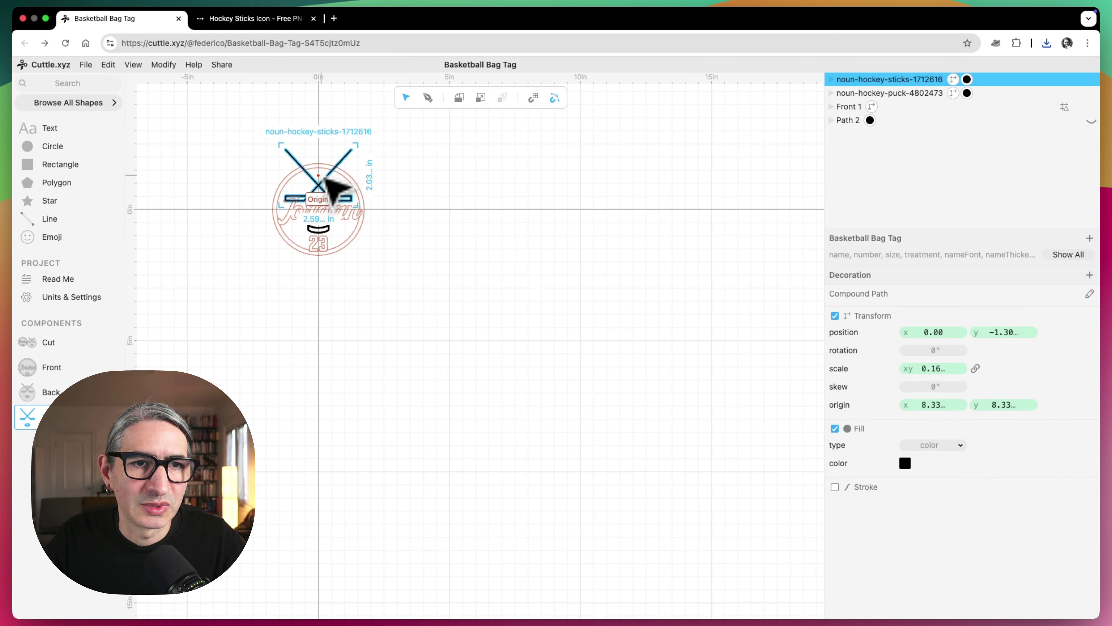
{"action": "scroll", "coordinate": [337, 193], "scroll_direction": "up", "scroll_amount": 10}
{"action": "left_click_drag", "start_coordinate": [437, 261], "coordinate": [536, 252]}
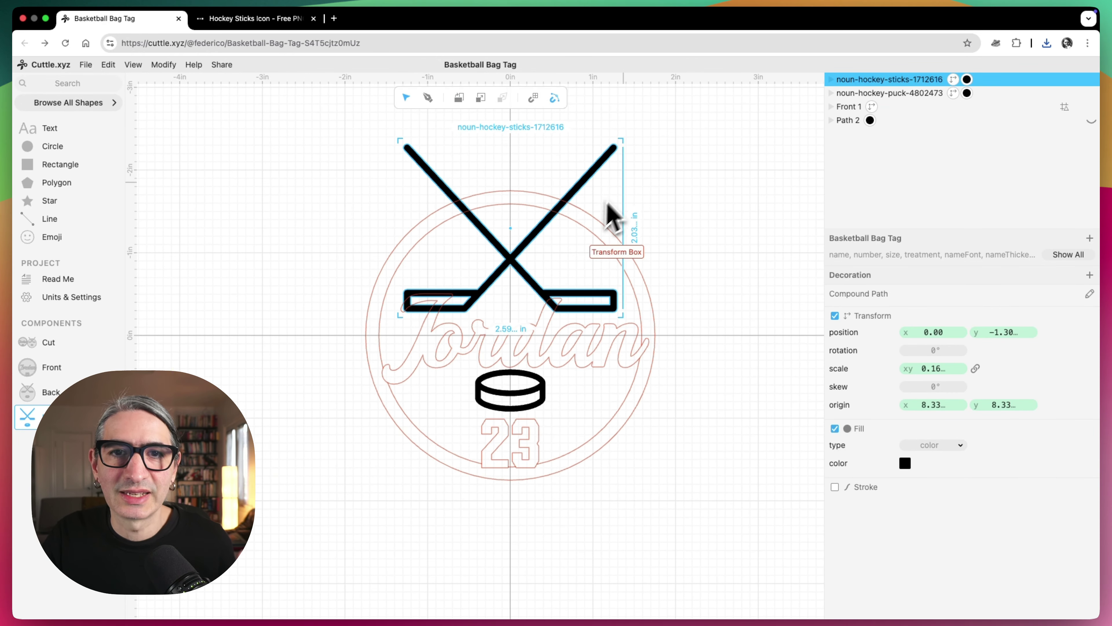
{"action": "left_click_drag", "start_coordinate": [619, 143], "coordinate": [510, 229]}
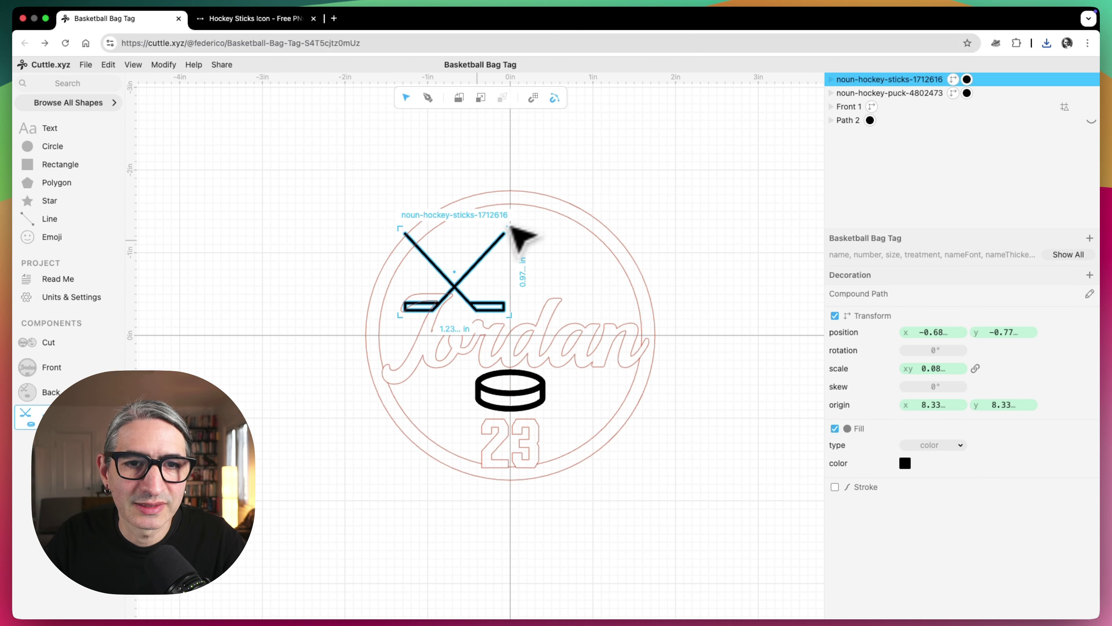
{"action": "left_click_drag", "start_coordinate": [459, 275], "coordinate": [523, 263]}
{"action": "left_click", "coordinate": [685, 229]}
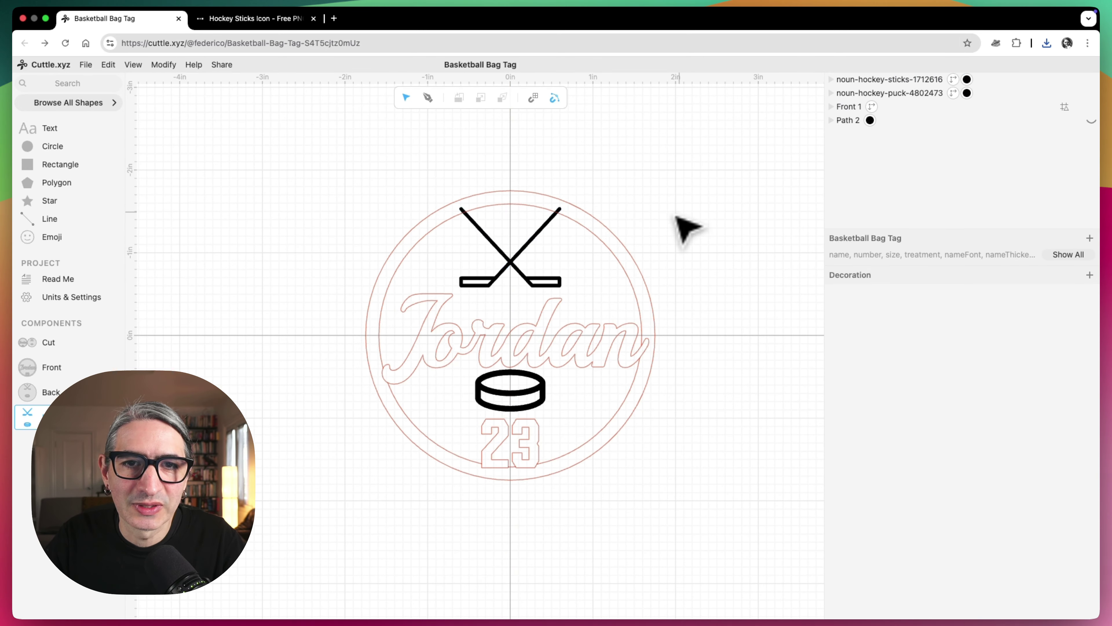
Inspect the hockey sticks and puck against the guides and in the Cut component, and return to the Decoration component
{"action": "scroll", "coordinate": [678, 231], "scroll_direction": "up", "scroll_amount": 3}
{"action": "left_click_drag", "start_coordinate": [677, 231], "coordinate": [716, 212]}
{"action": "scroll", "coordinate": [734, 223], "scroll_direction": "down", "scroll_amount": 2}
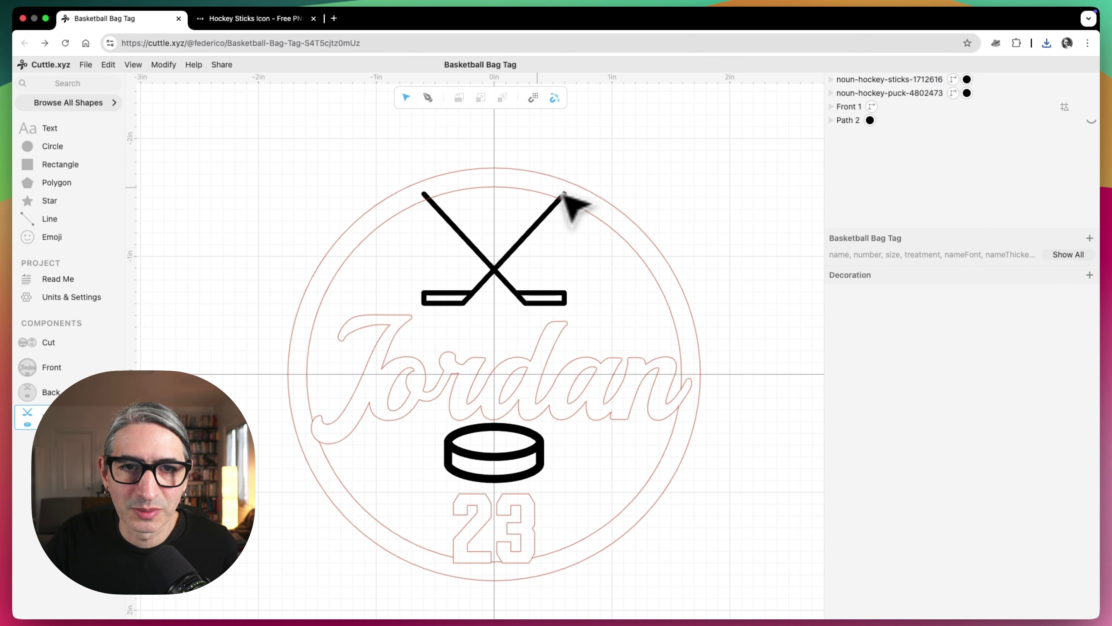
{"action": "scroll", "coordinate": [686, 180], "scroll_direction": "down", "scroll_amount": 1}
{"action": "left_click_drag", "start_coordinate": [683, 166], "coordinate": [682, 139]}
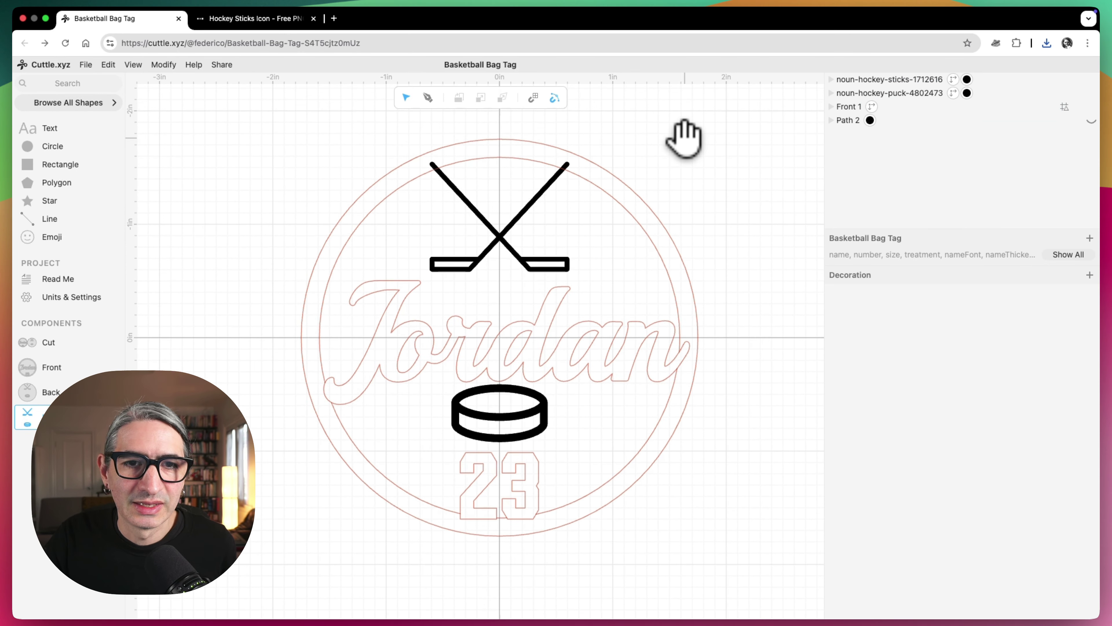
{"action": "left_click", "coordinate": [62, 335]}
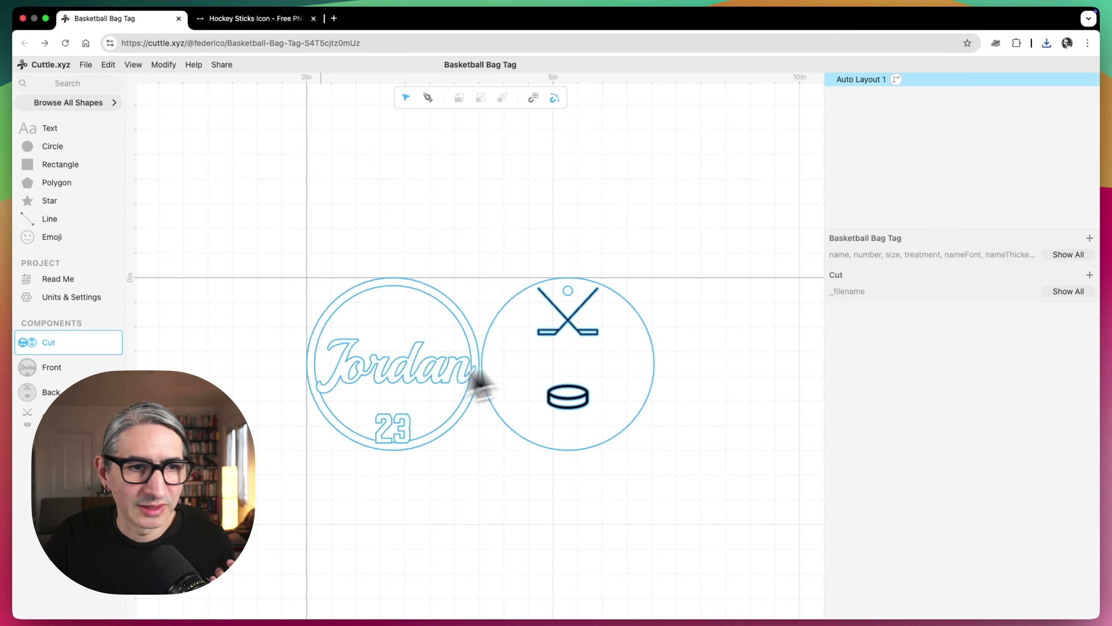
{"action": "left_click", "coordinate": [52, 418]}
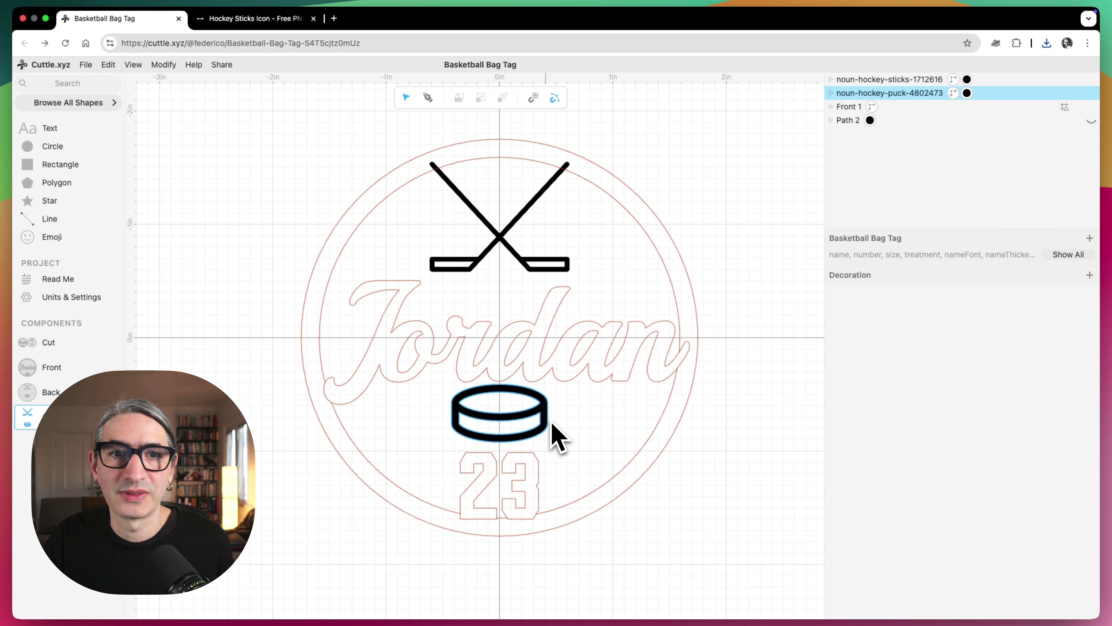
Personalize the tag in the Read Me with a different player name and the number 34
{"action": "left_click", "coordinate": [63, 281]}
{"action": "scroll", "coordinate": [879, 323], "scroll_direction": "down", "scroll_amount": 8}
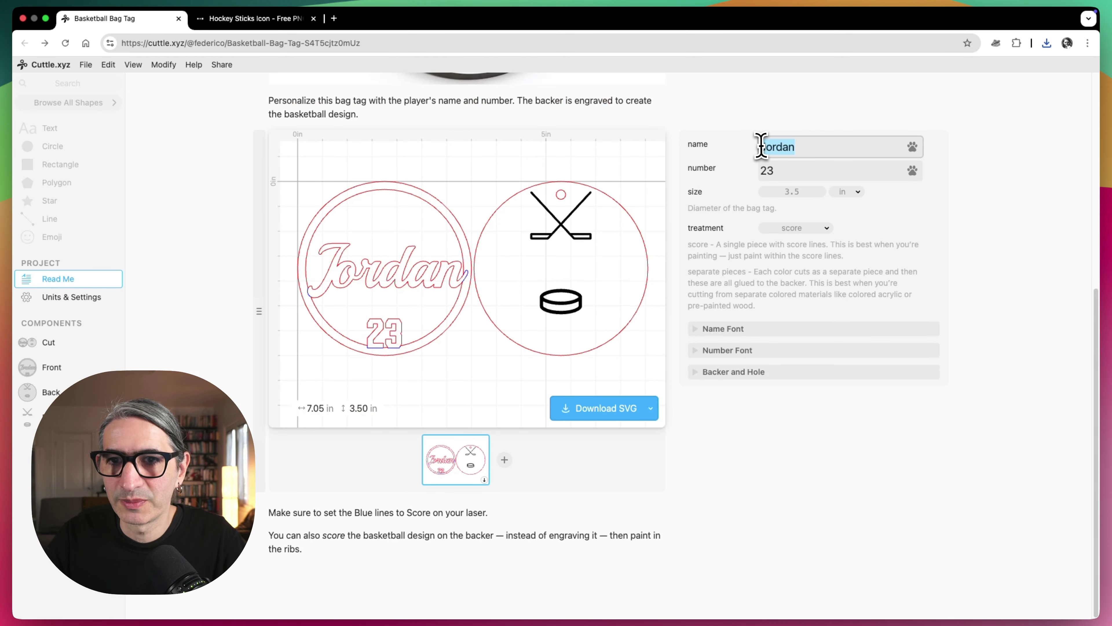
{"action": "type", "text": "Jhow"}
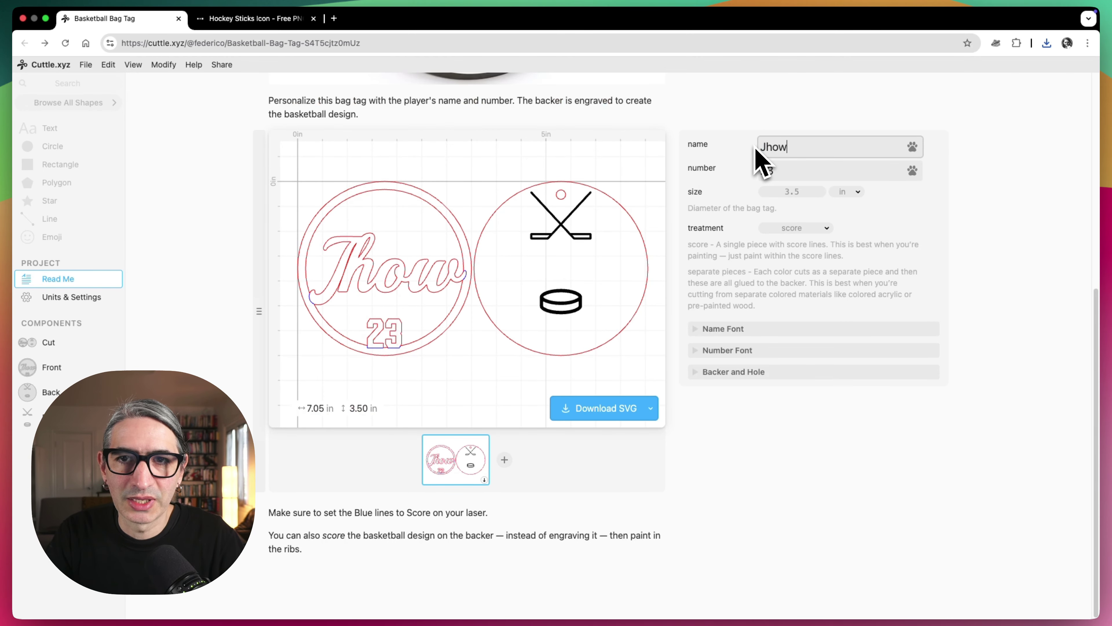
{"action": "key", "text": "BackSpace"}
{"action": "type", "text": "n"}
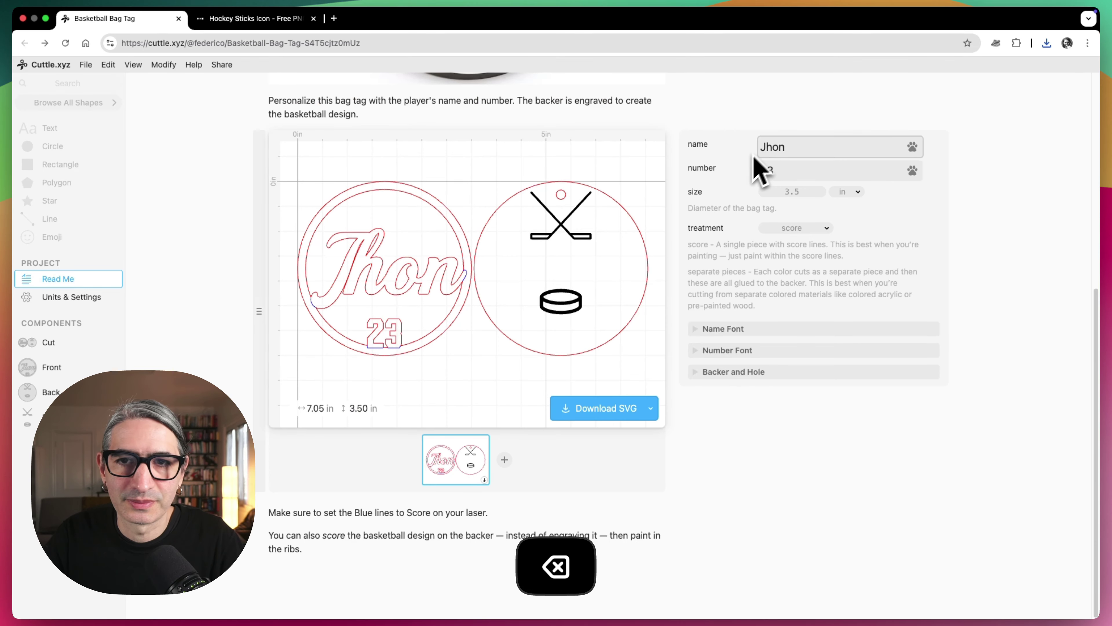
{"action": "double_click", "coordinate": [769, 171]}
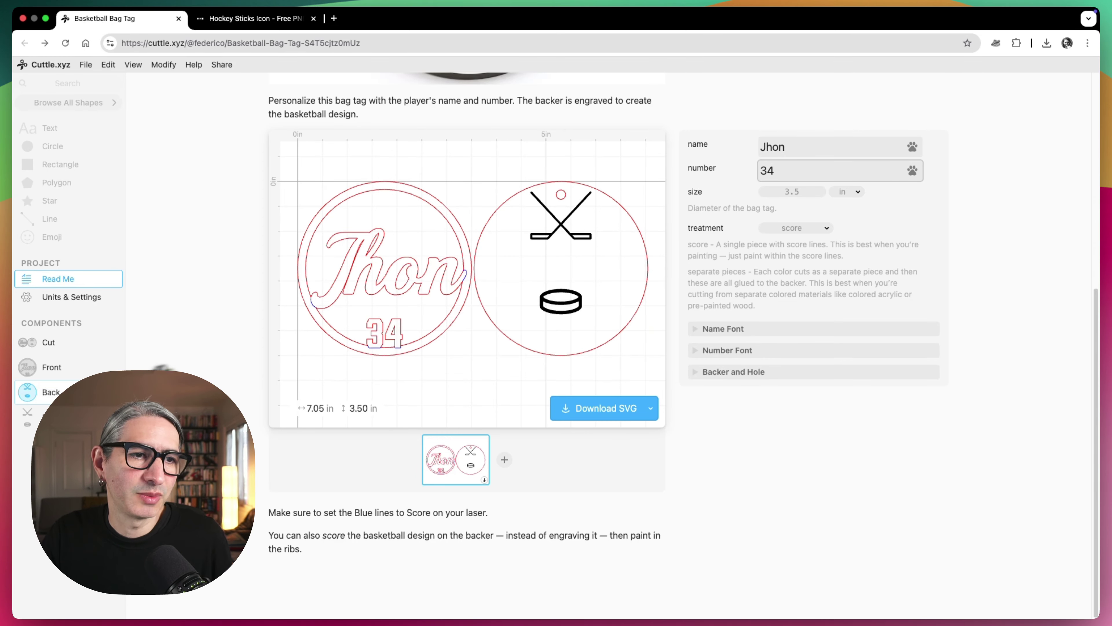
In the Decoration component, replace the hockey sticks' black fill with a blue hairline stroke
{"action": "left_click", "coordinate": [42, 409]}
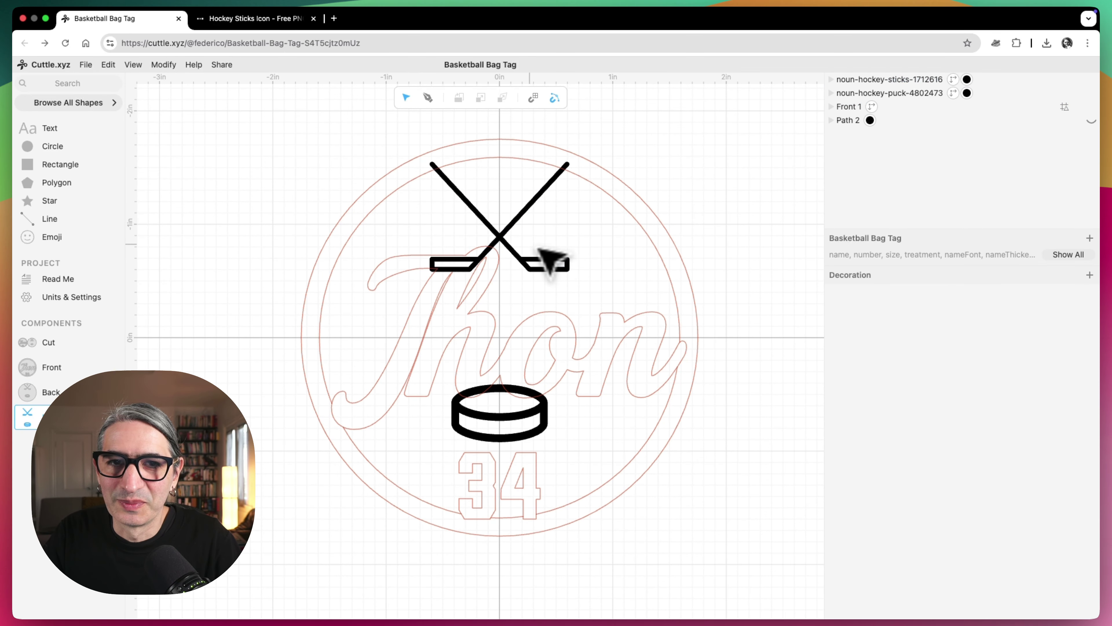
{"action": "left_click", "coordinate": [519, 248]}
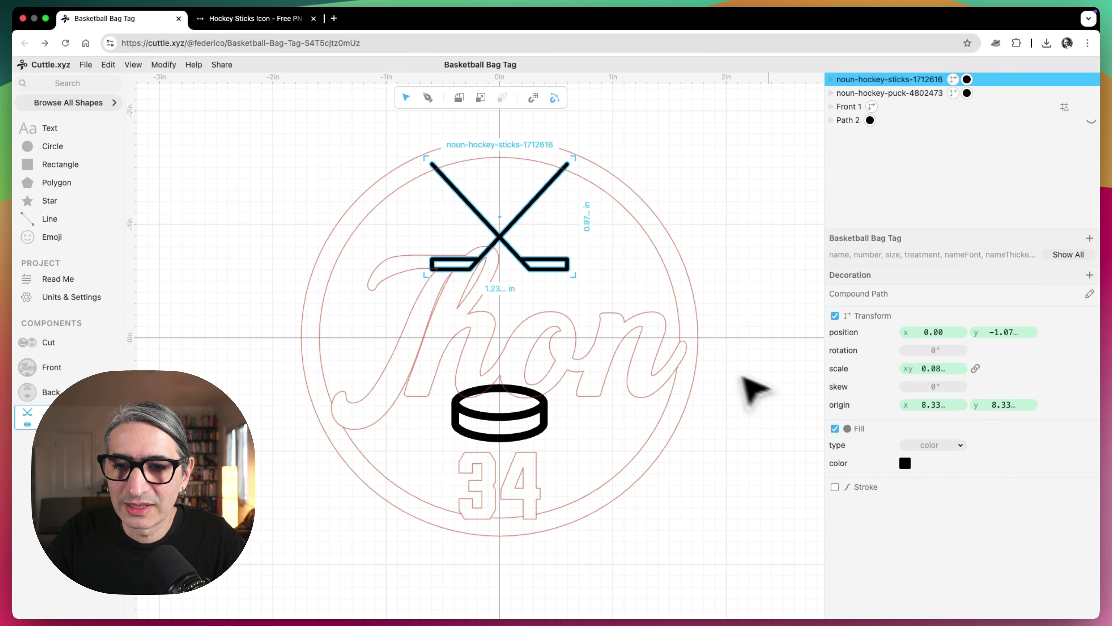
{"action": "left_click", "coordinate": [835, 429]}
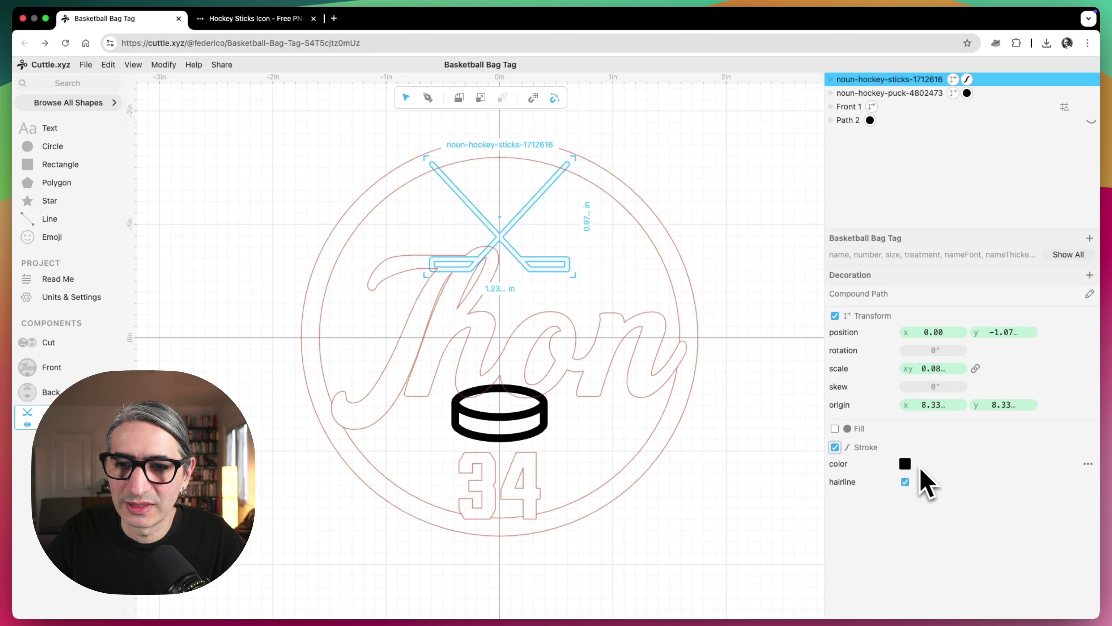
{"action": "left_click", "coordinate": [905, 463]}
{"action": "left_click", "coordinate": [937, 443]}
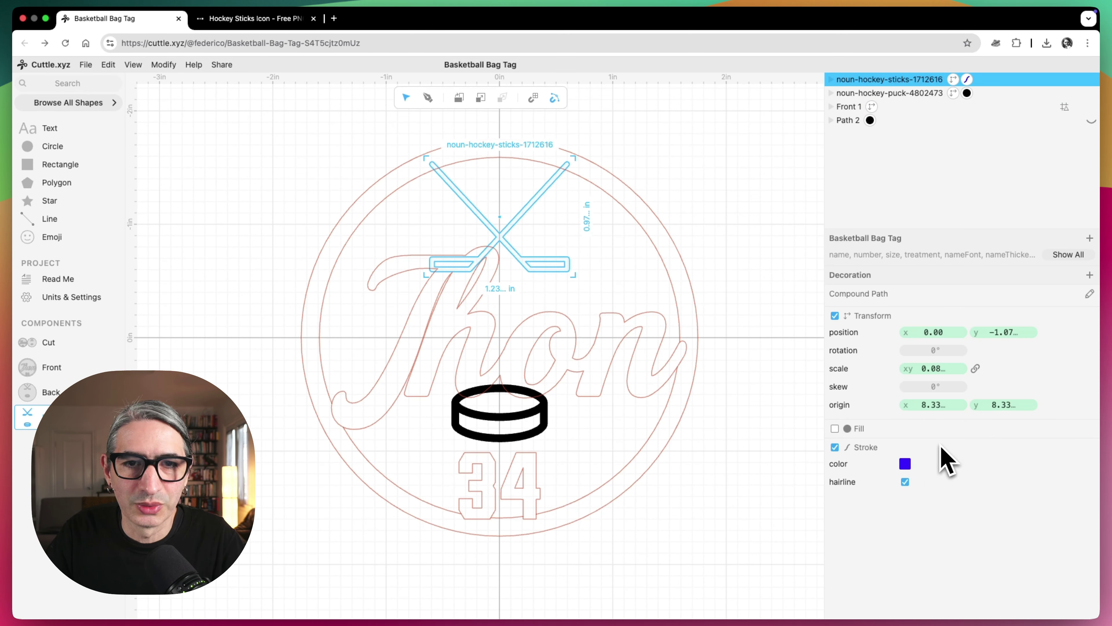
{"action": "left_click", "coordinate": [751, 443]}
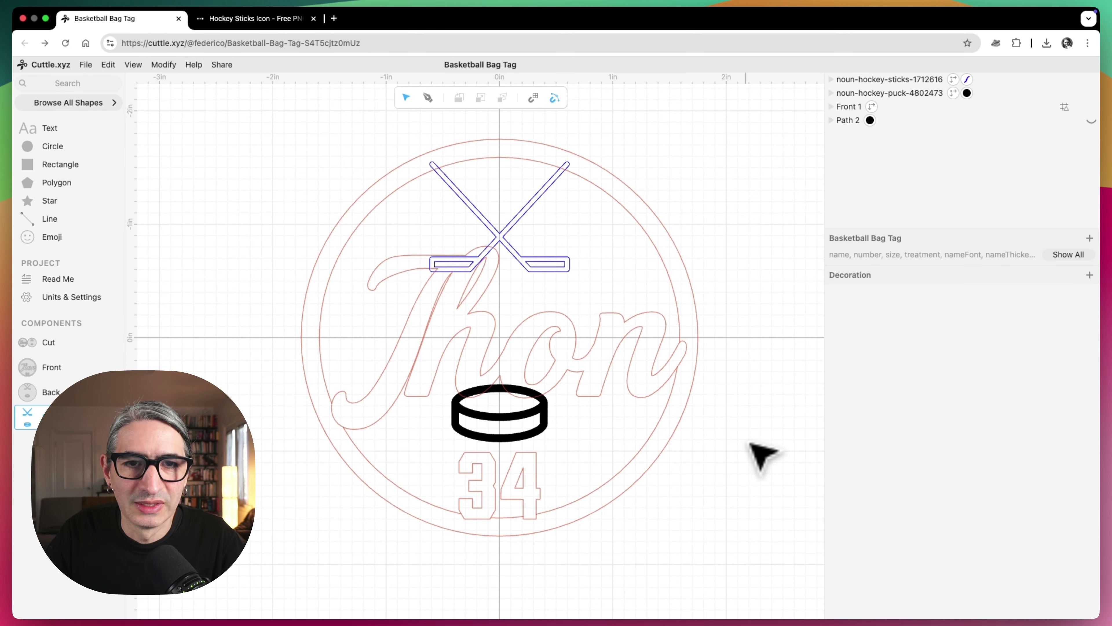
Rotate the hockey sticks 180° and move them down along the vertical axis to a y position of about -0.83
{"action": "left_click", "coordinate": [495, 219]}
{"action": "left_click_drag", "start_coordinate": [582, 158], "coordinate": [407, 268]}
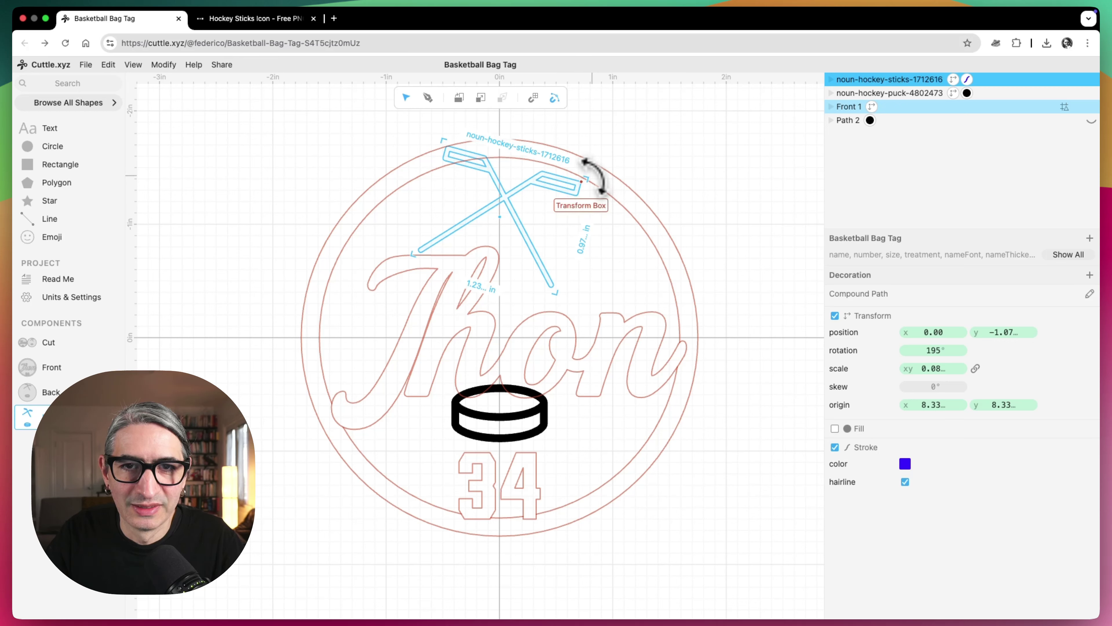
{"action": "left_click_drag", "start_coordinate": [594, 175], "coordinate": [586, 164]}
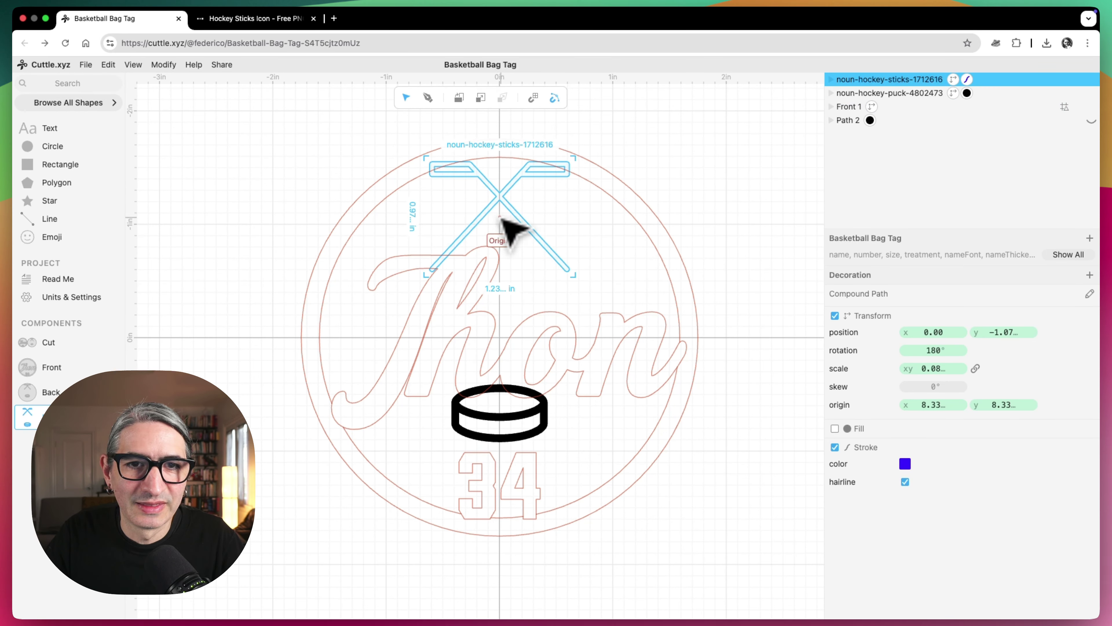
{"action": "left_click_drag", "start_coordinate": [500, 217], "coordinate": [521, 240]}
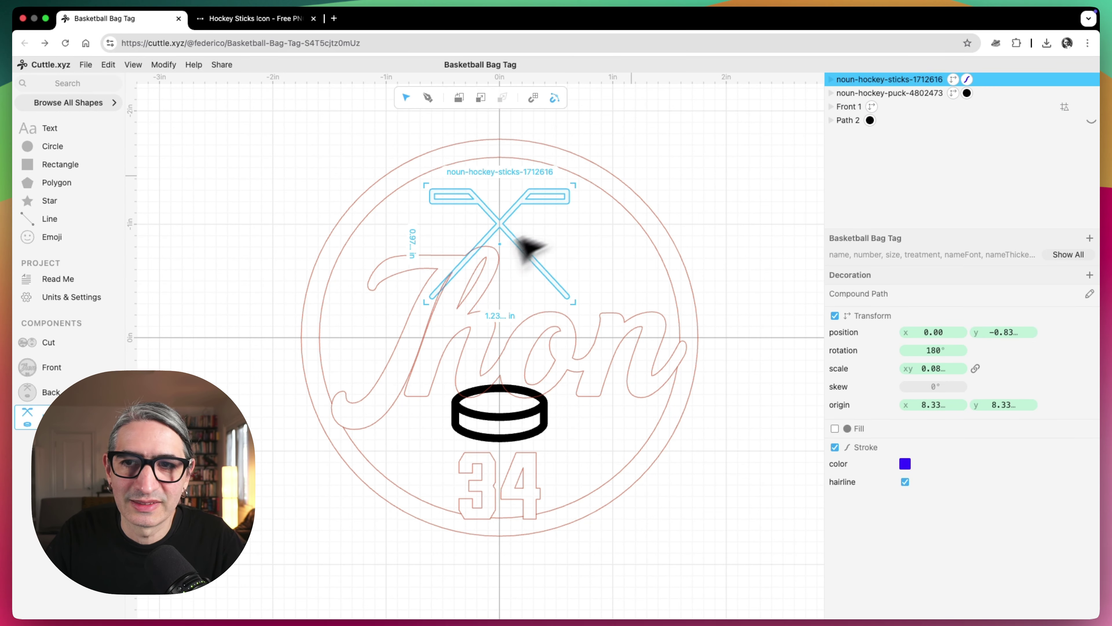
{"action": "key", "text": "Escape"}
Show all project parameters and replace the player's name with a shorter first name
{"action": "left_click", "coordinate": [1068, 255]}
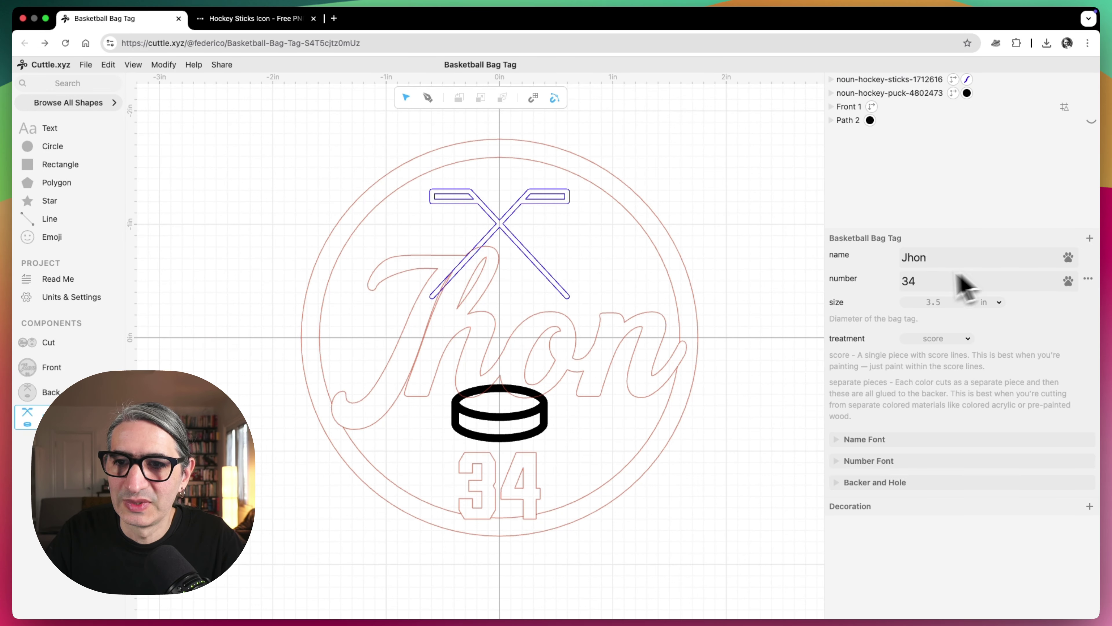
{"action": "left_click_drag", "start_coordinate": [933, 260], "coordinate": [899, 254]}
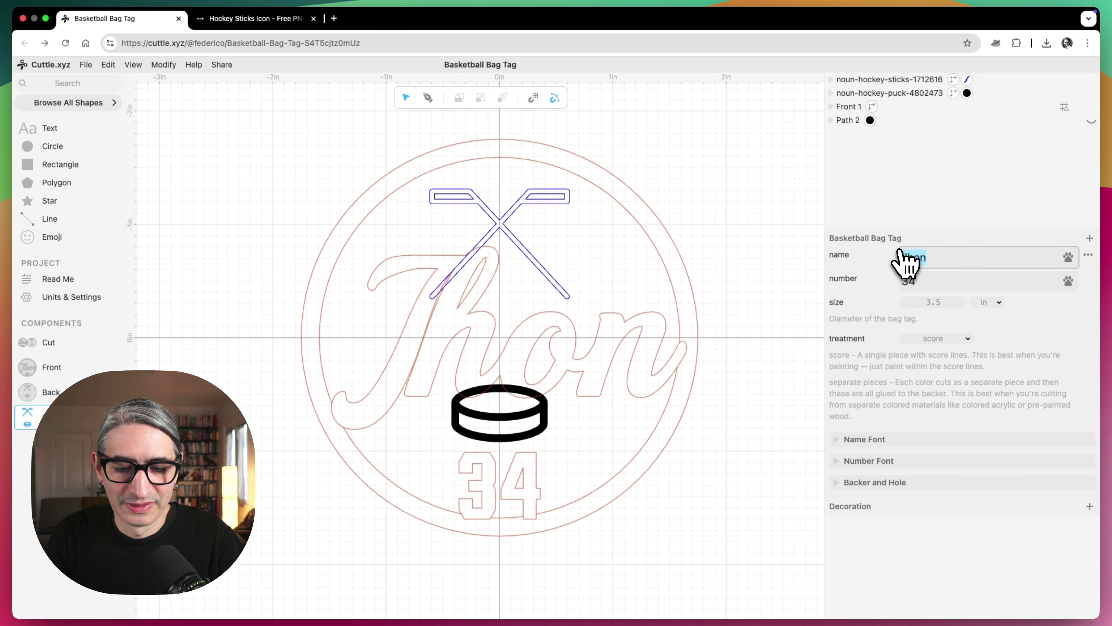
{"action": "type", "text": "Amm"}
{"action": "key", "text": "BackSpace"}
{"action": "type", "text": "y"}
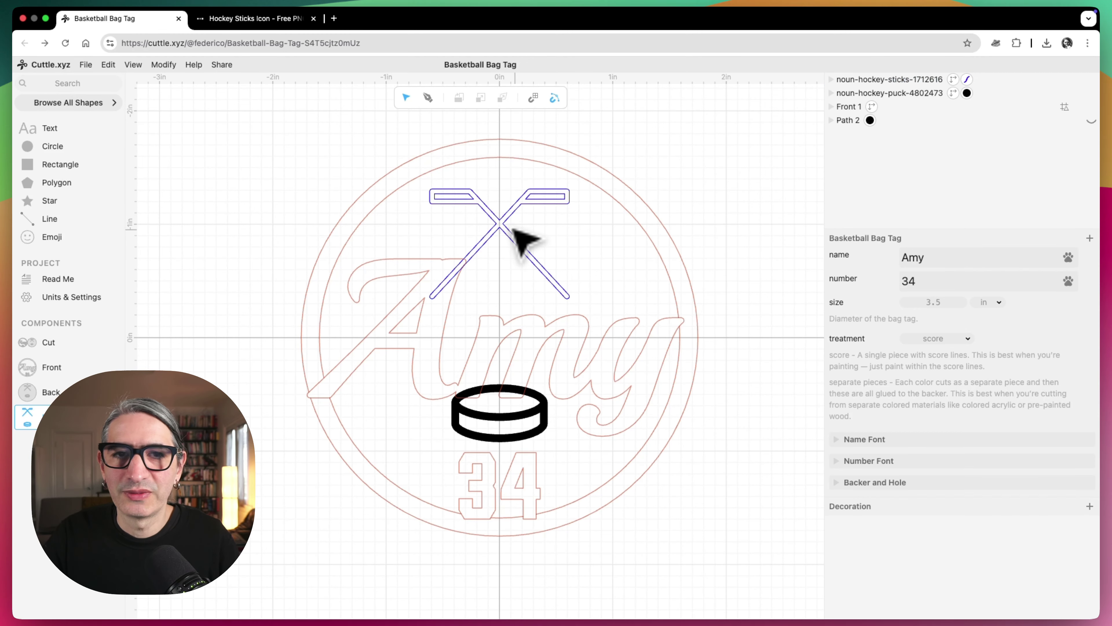
Shrink the hockey puck to about 0.65 in wide and place it centred just above the number 34
{"action": "left_click", "coordinate": [516, 213]}
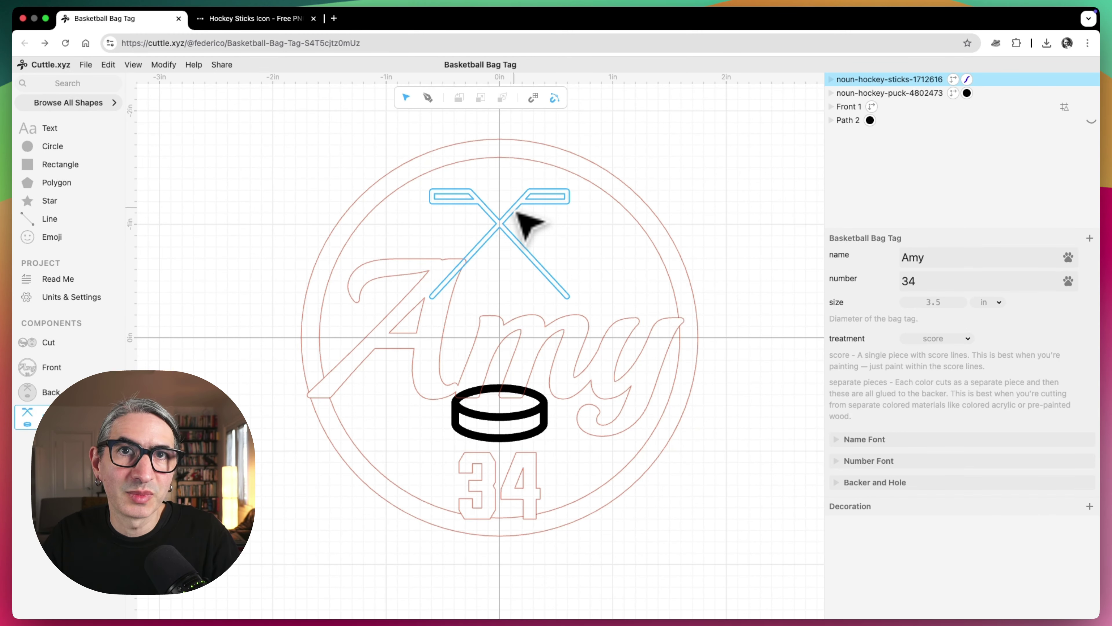
{"action": "left_click", "coordinate": [538, 421]}
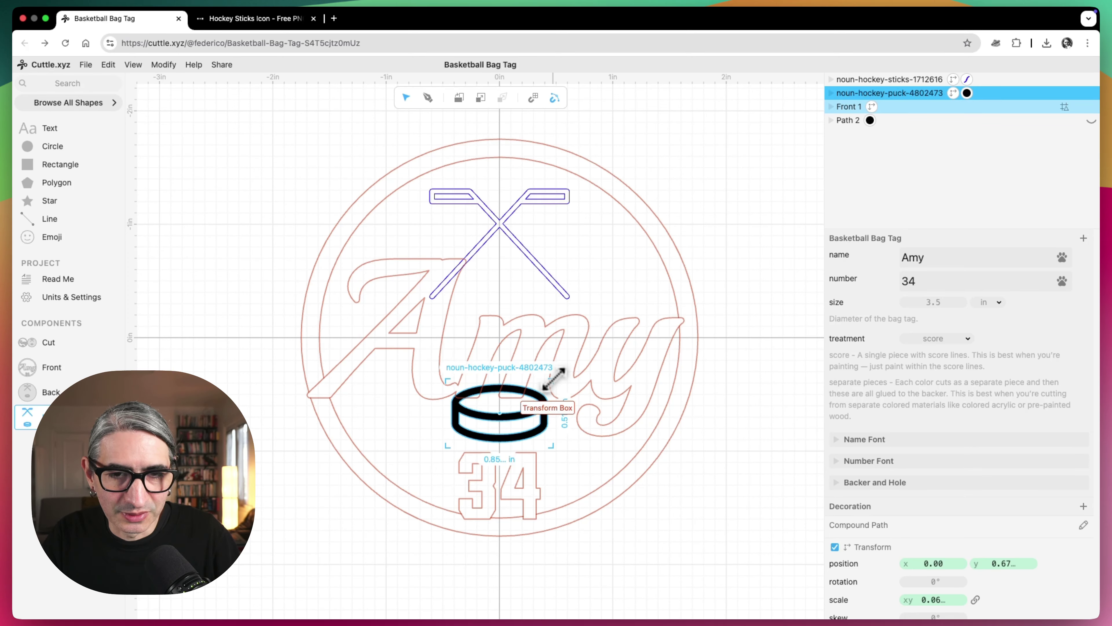
{"action": "left_click_drag", "start_coordinate": [552, 379], "coordinate": [505, 421]}
{"action": "left_click", "coordinate": [721, 421]}
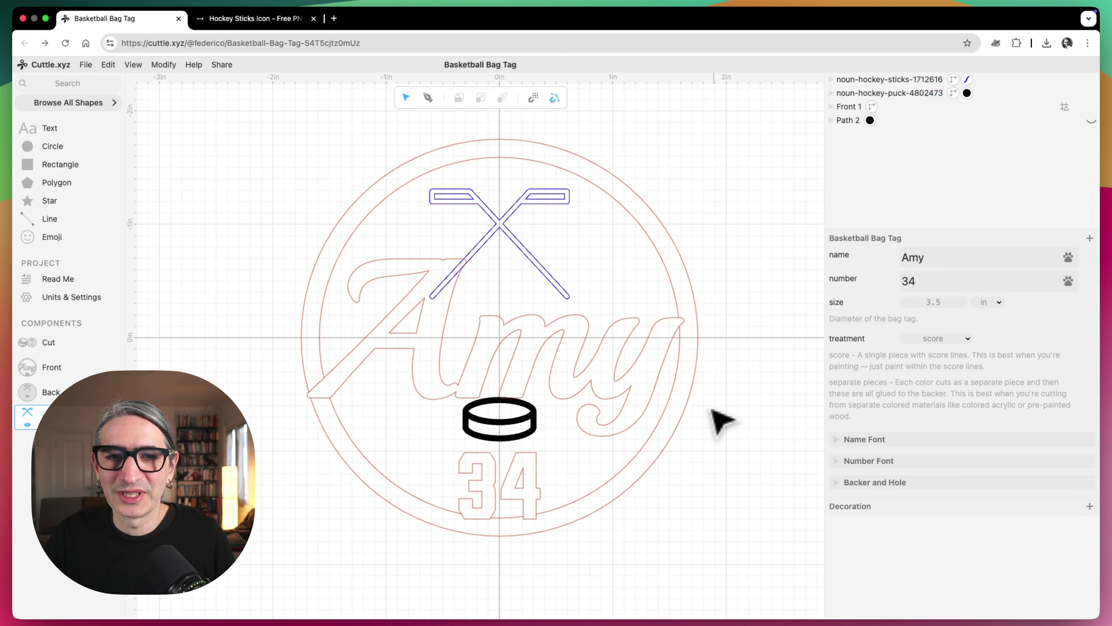
{"action": "left_click", "coordinate": [490, 420]}
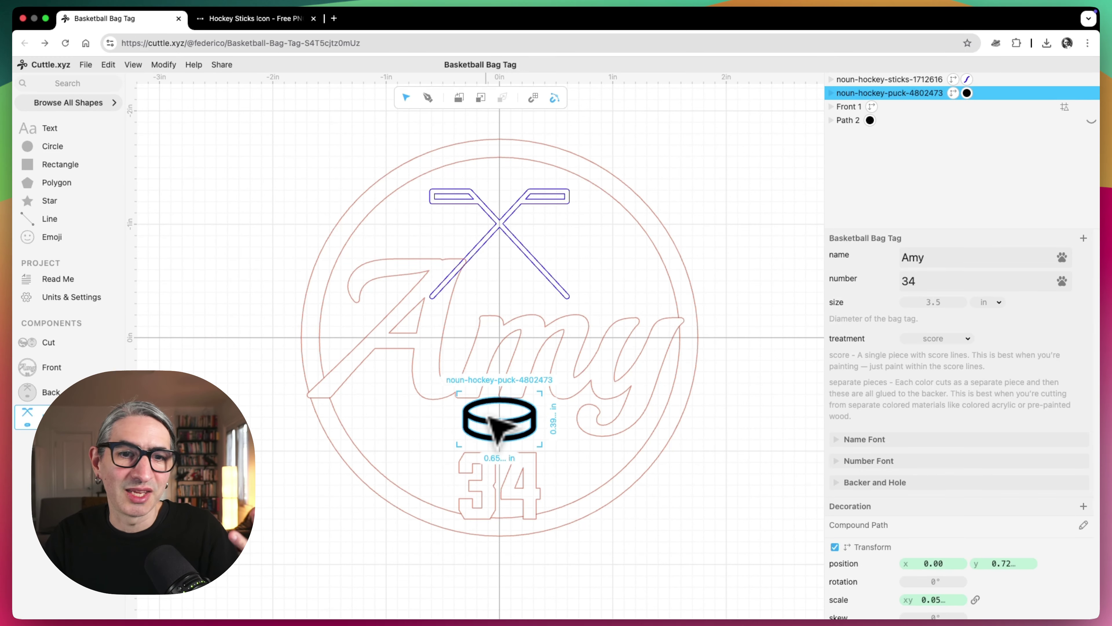
{"action": "left_click_drag", "start_coordinate": [501, 421], "coordinate": [503, 423]}
{"action": "left_click", "coordinate": [763, 517]}
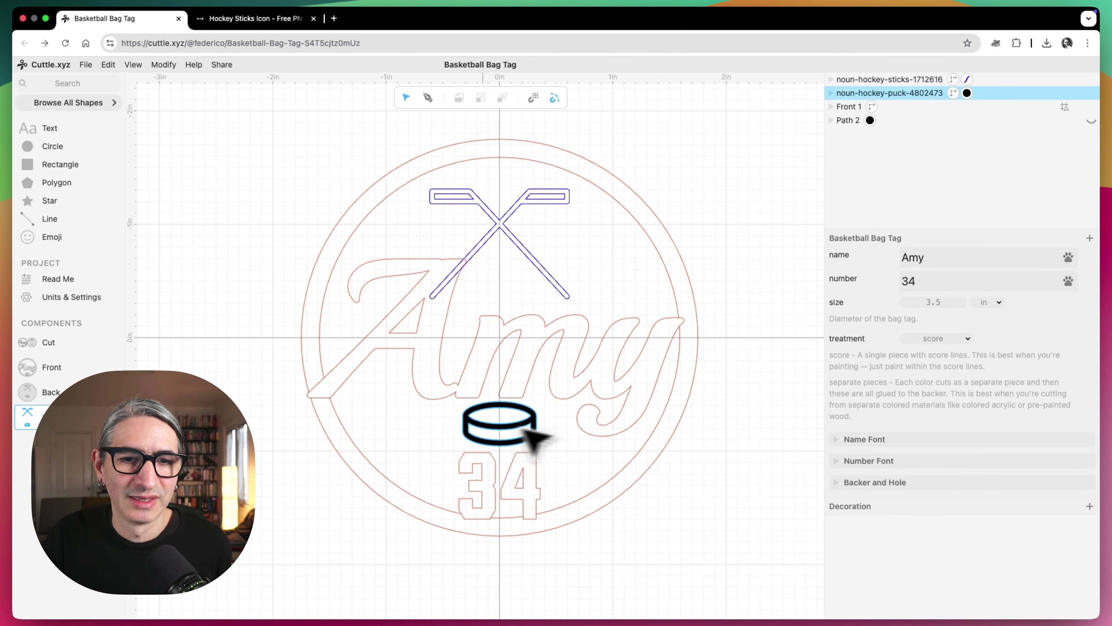
Replace the hockey puck's black fill with a blue hairline stroke
{"action": "left_click", "coordinate": [502, 427]}
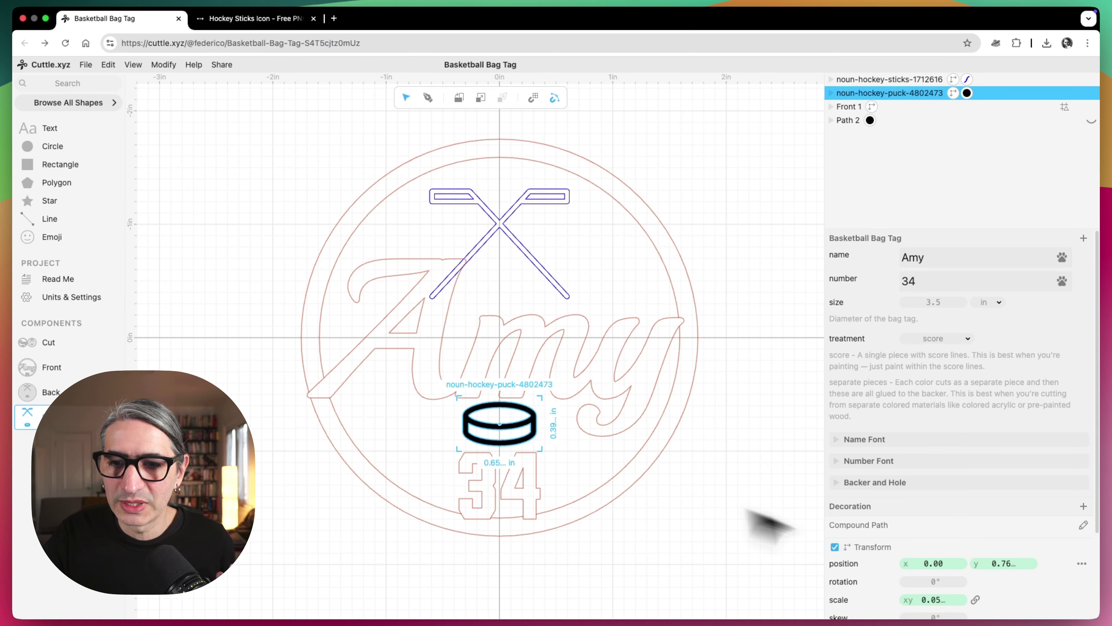
{"action": "scroll", "coordinate": [892, 551], "scroll_direction": "down", "scroll_amount": 3}
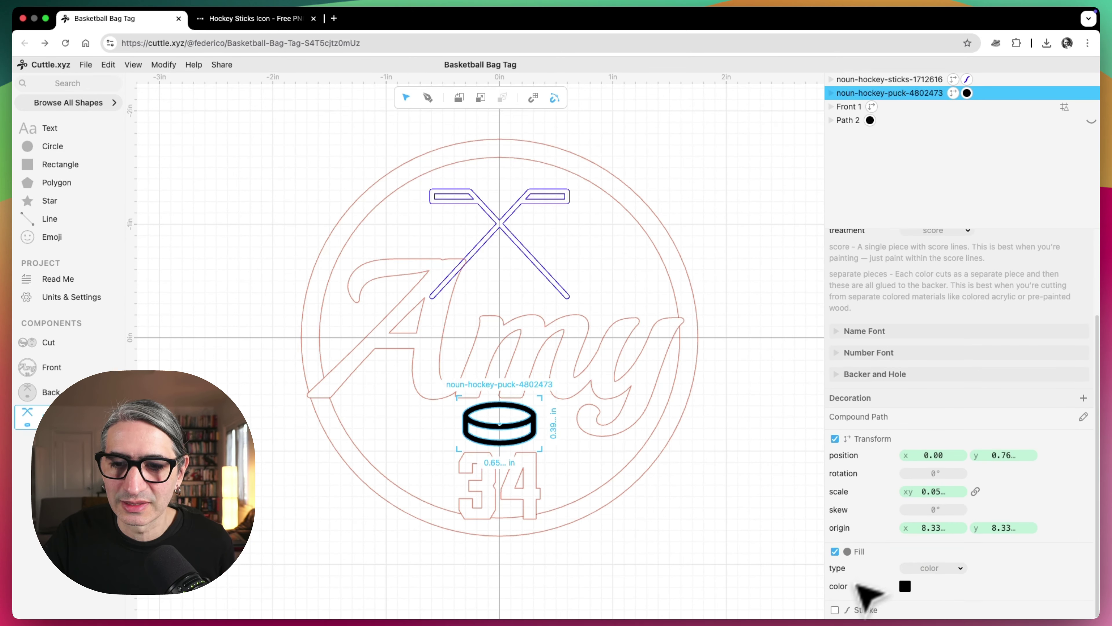
{"action": "scroll", "coordinate": [876, 609], "scroll_direction": "down", "scroll_amount": 1}
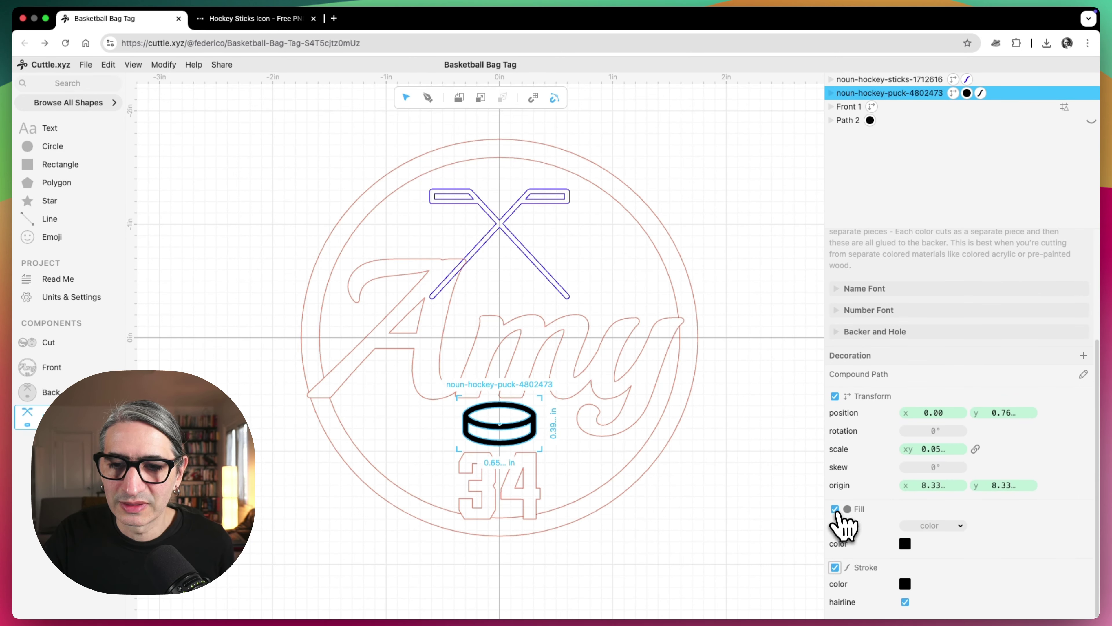
{"action": "left_click", "coordinate": [835, 509]}
{"action": "left_click", "coordinate": [905, 584]}
{"action": "left_click", "coordinate": [937, 563]}
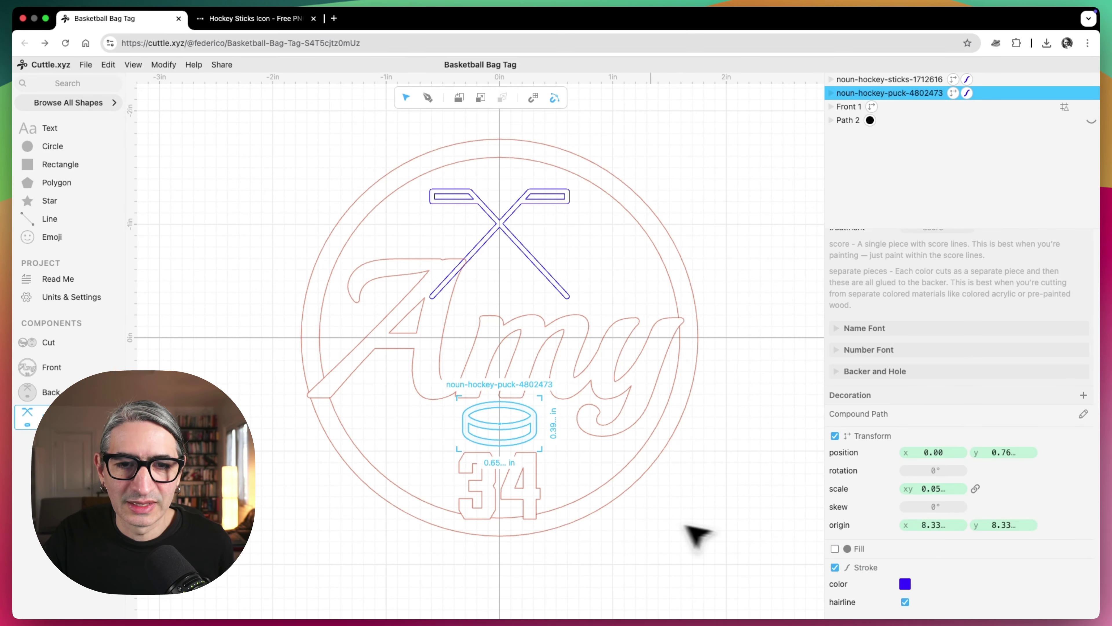
{"action": "left_click", "coordinate": [682, 528]}
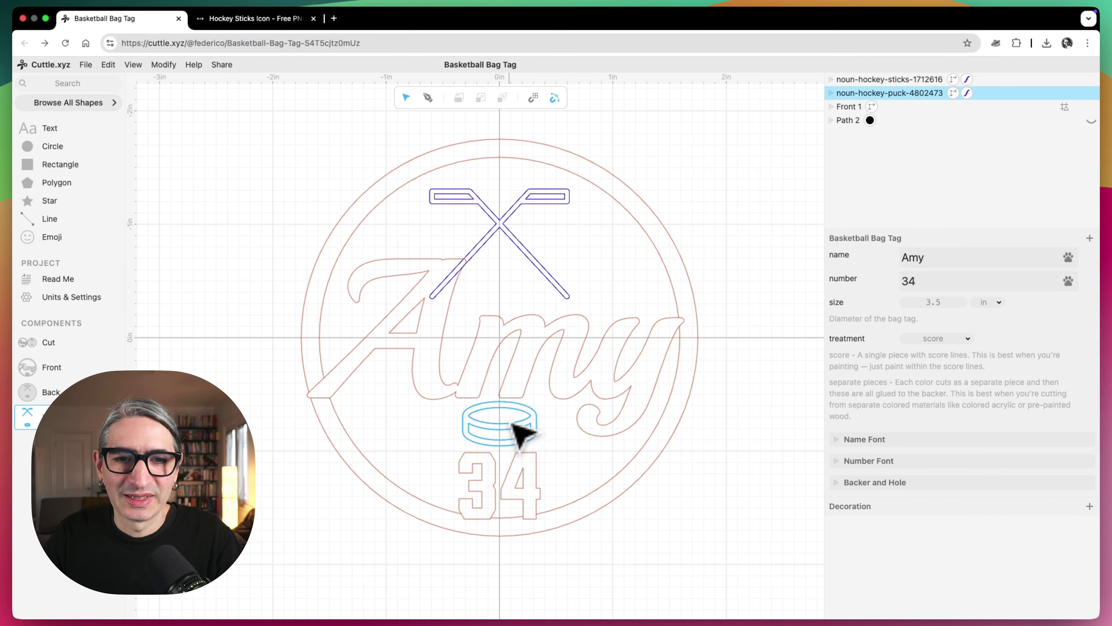
Delete the hockey puck and the hockey sticks from the Decoration component
{"action": "left_click", "coordinate": [523, 437]}
{"action": "key", "text": "BackSpace"}
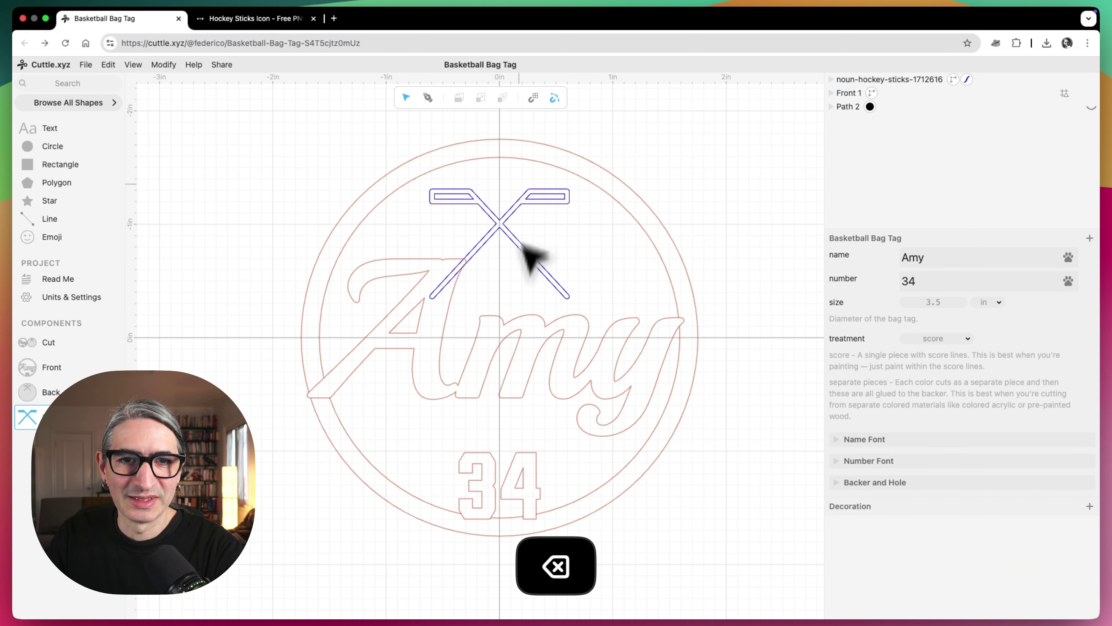
{"action": "left_click", "coordinate": [509, 228]}
{"action": "key", "text": "BackSpace"}
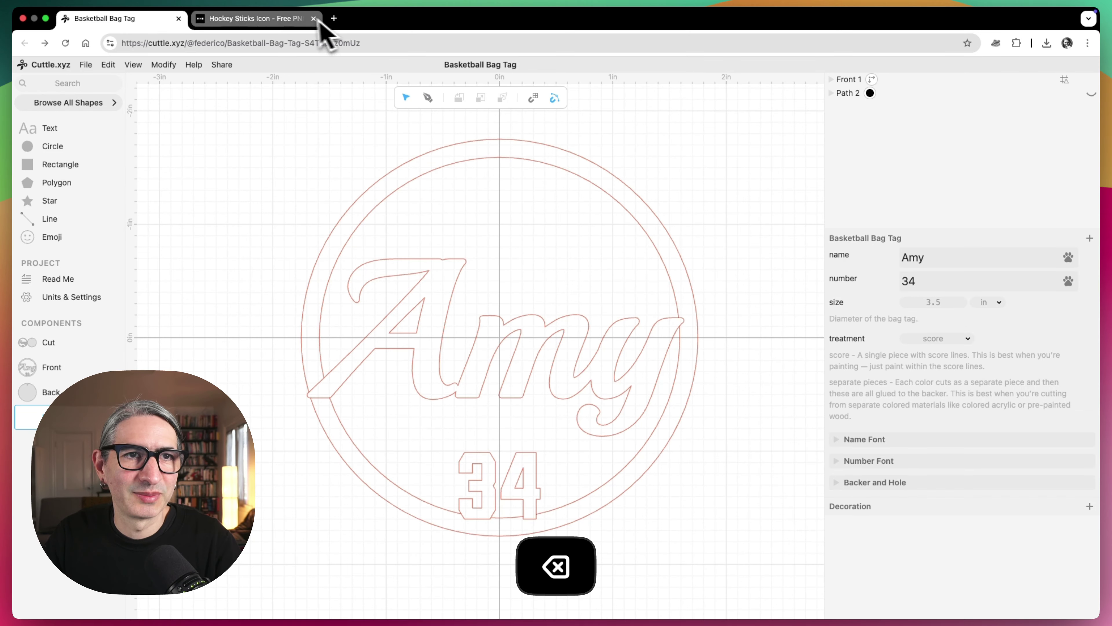
Search the Noun Project icons for "race car" and download the outlined open-wheel Race Car icon as an SVG
{"action": "left_click", "coordinate": [289, 20]}
{"action": "left_click", "coordinate": [507, 124]}
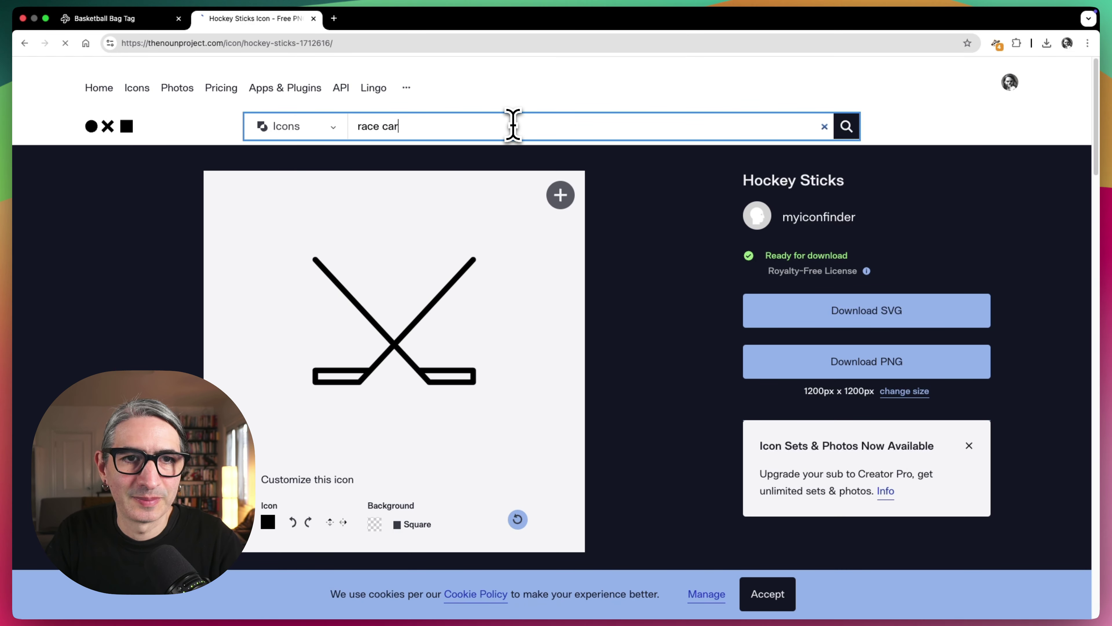
{"action": "left_click", "coordinate": [847, 131]}
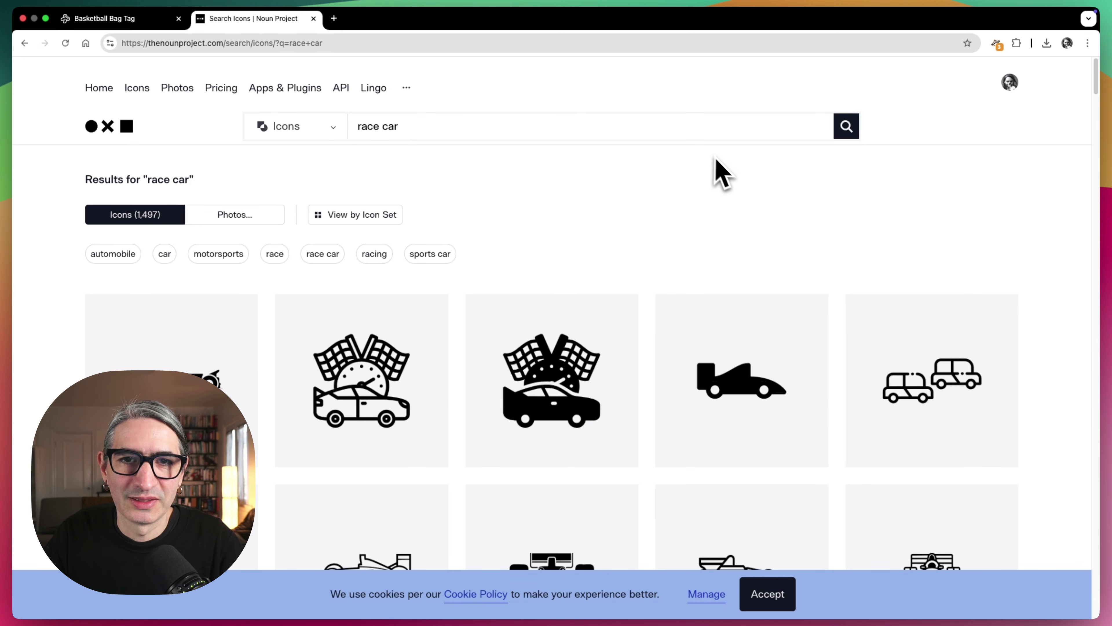
{"action": "scroll", "coordinate": [705, 184], "scroll_direction": "down", "scroll_amount": 8}
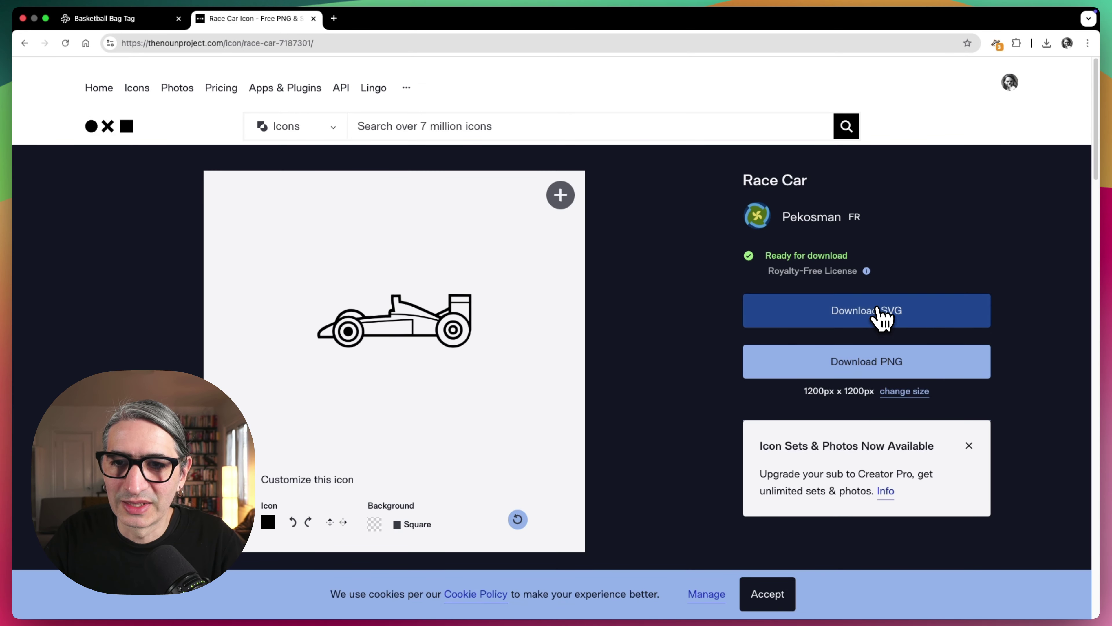
{"action": "left_click", "coordinate": [879, 310]}
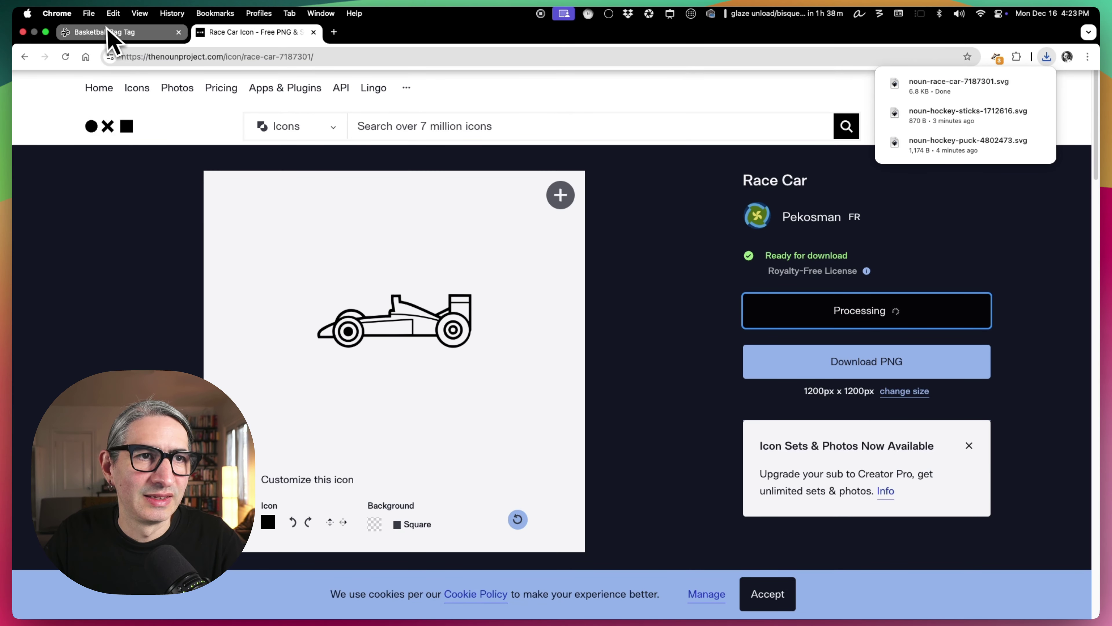
Return to the Basketball Bag Tag project in Cuttle and import noun-race-car-7187301.svg from Downloads into the Decoration component
{"action": "left_click", "coordinate": [107, 31]}
{"action": "scroll", "coordinate": [530, 300], "scroll_direction": "down", "scroll_amount": 2}
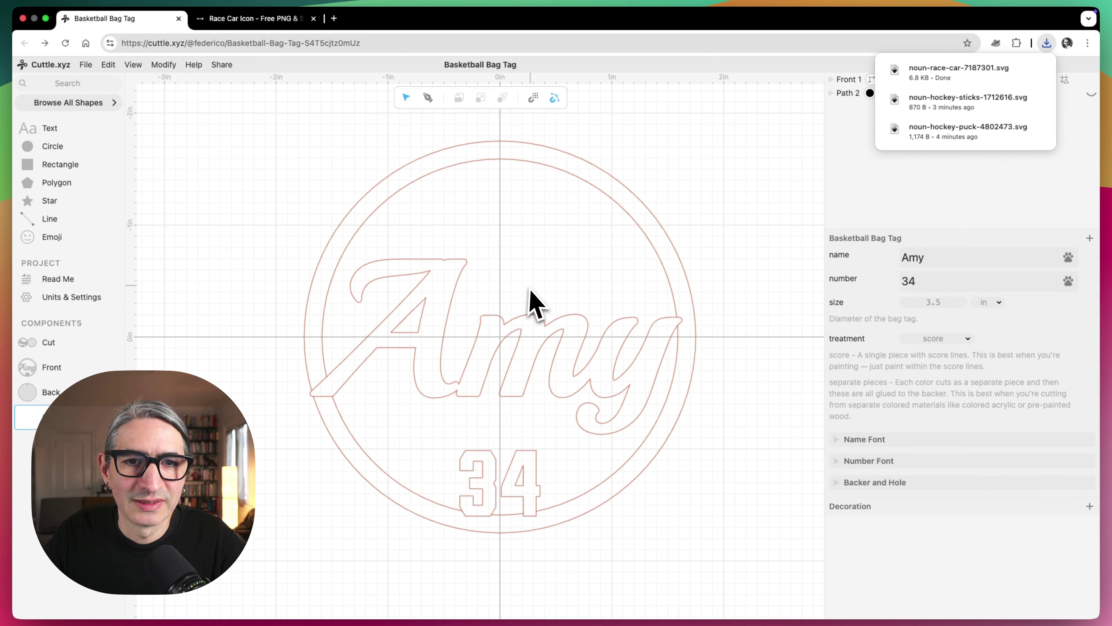
{"action": "left_click", "coordinate": [85, 64]}
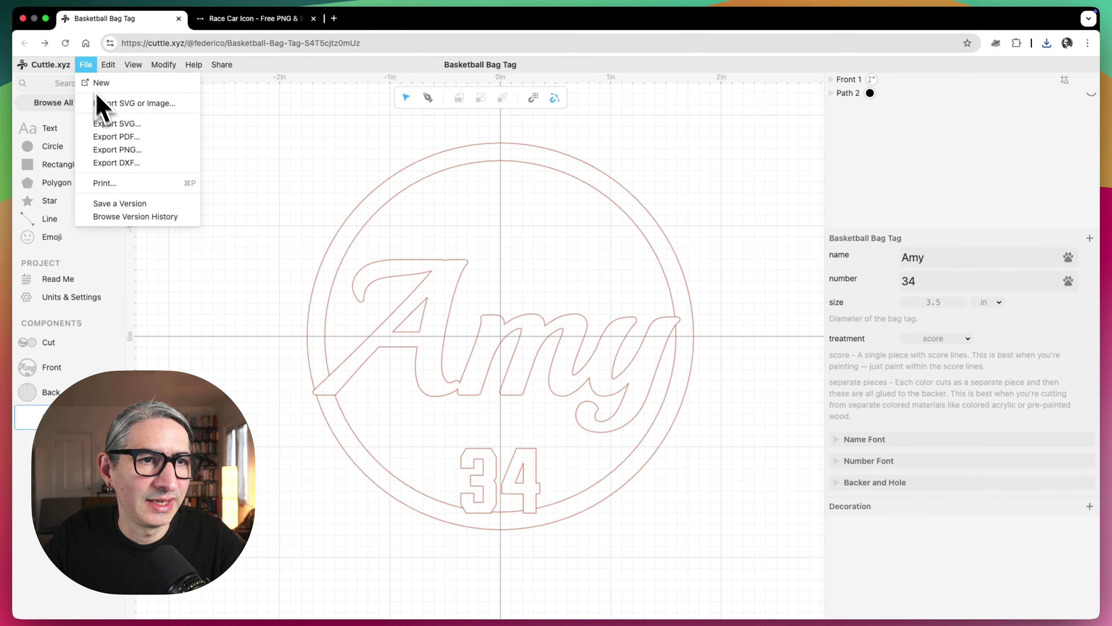
{"action": "left_click", "coordinate": [109, 105]}
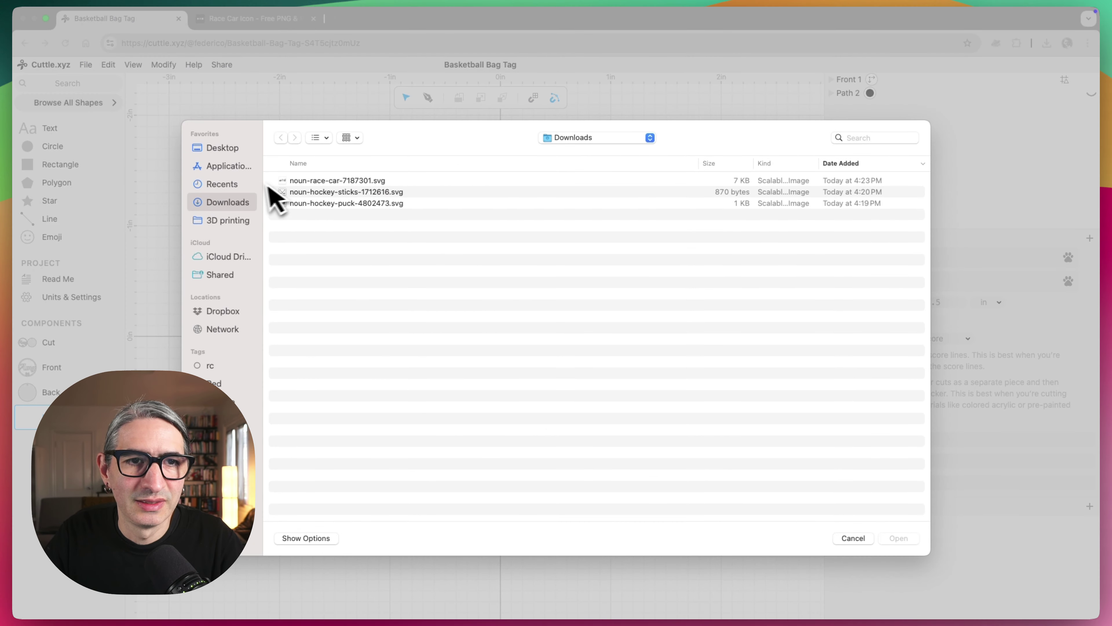
{"action": "left_click", "coordinate": [304, 180]}
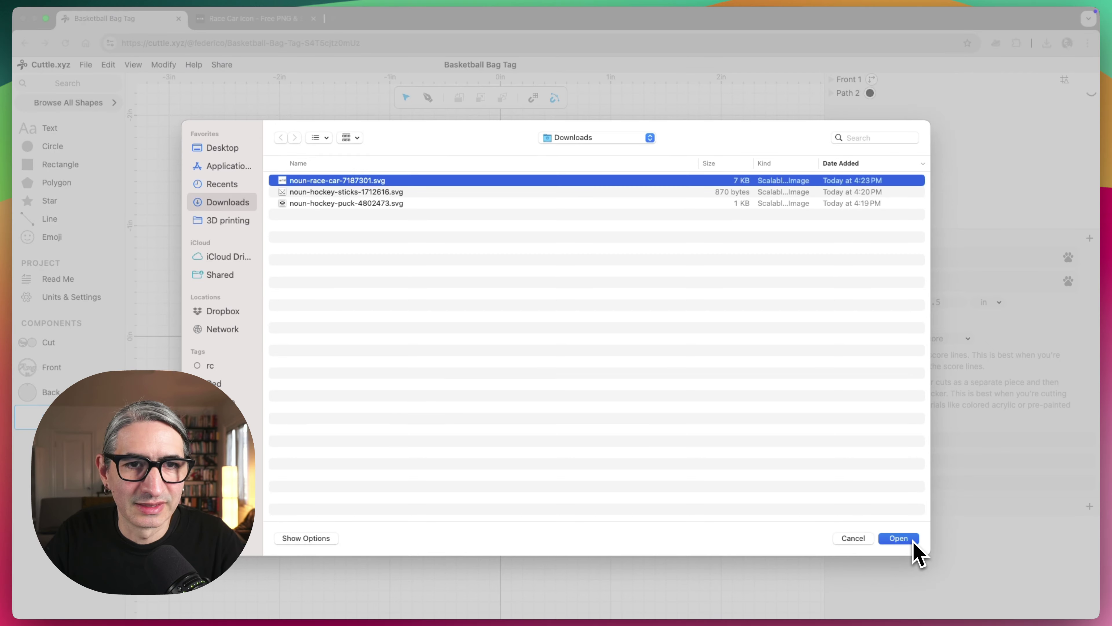
{"action": "left_click", "coordinate": [898, 538]}
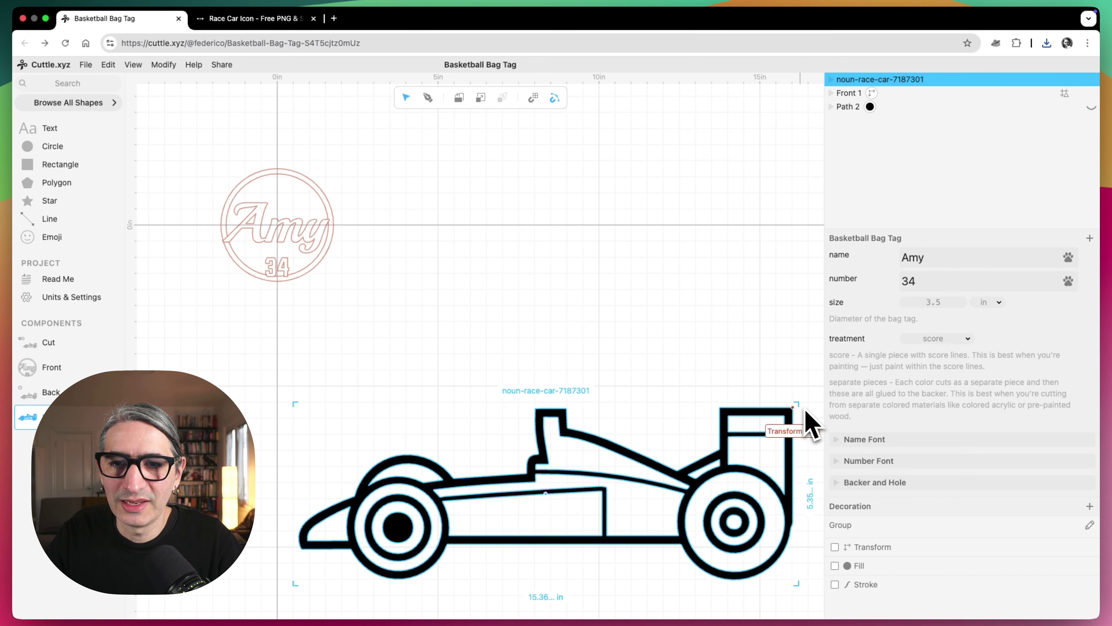
Shrink the imported race car to about 1.69 in wide and centre it horizontally inside the tag, above the name
{"action": "left_click_drag", "start_coordinate": [795, 403], "coordinate": [294, 180]}
{"action": "left_click", "coordinate": [431, 256]}
{"action": "left_click_drag", "start_coordinate": [415, 261], "coordinate": [650, 330]}
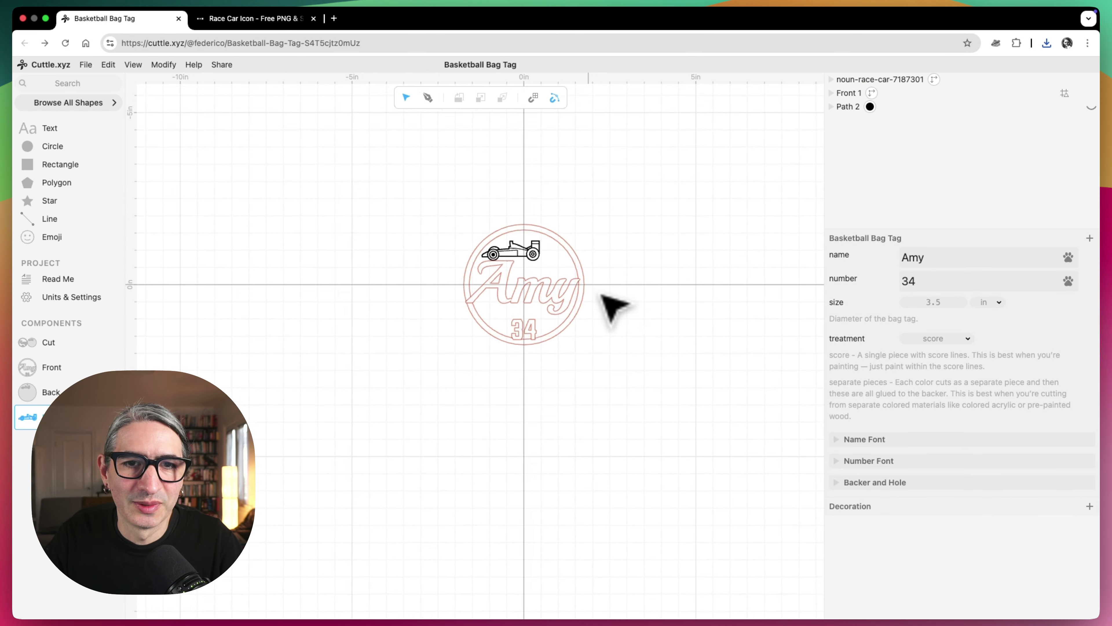
{"action": "scroll", "coordinate": [595, 298], "scroll_direction": "up", "scroll_amount": 5}
{"action": "scroll", "coordinate": [446, 226], "scroll_direction": "up", "scroll_amount": 3}
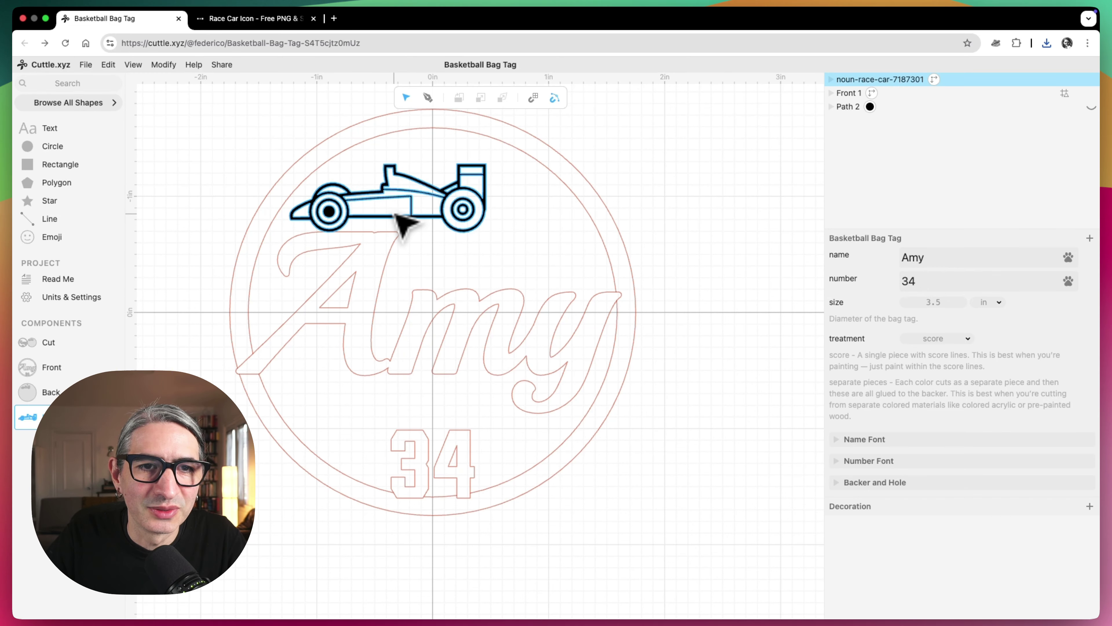
{"action": "left_click", "coordinate": [401, 222]}
{"action": "left_click_drag", "start_coordinate": [394, 209], "coordinate": [438, 192]}
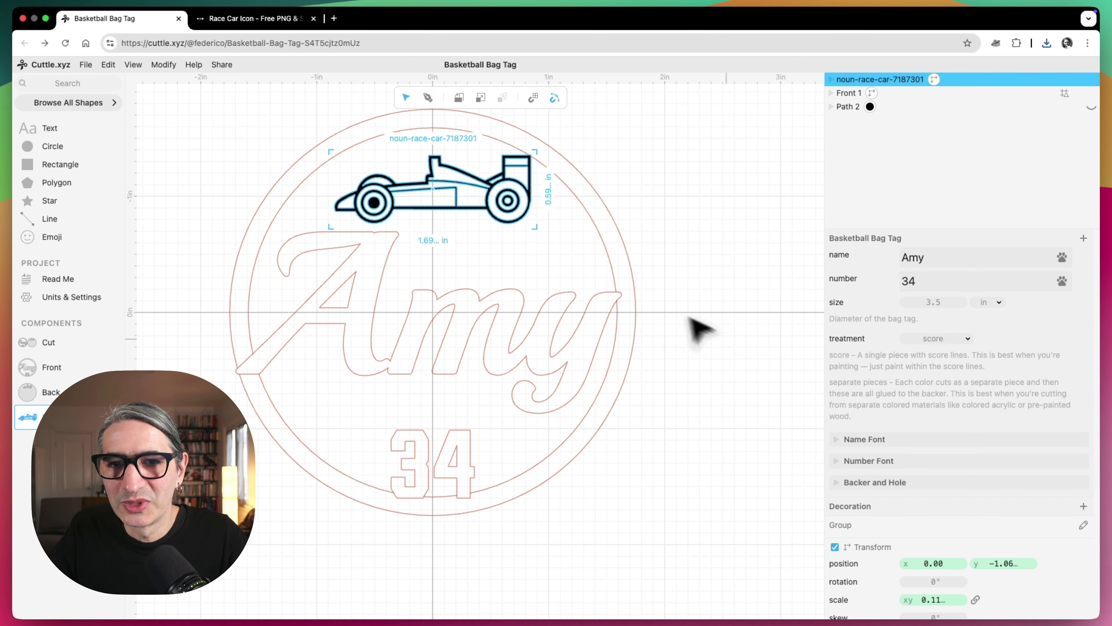
{"action": "left_click", "coordinate": [687, 333]}
Replace the tag's name parameter with a longer first name
{"action": "double_click", "coordinate": [901, 258]}
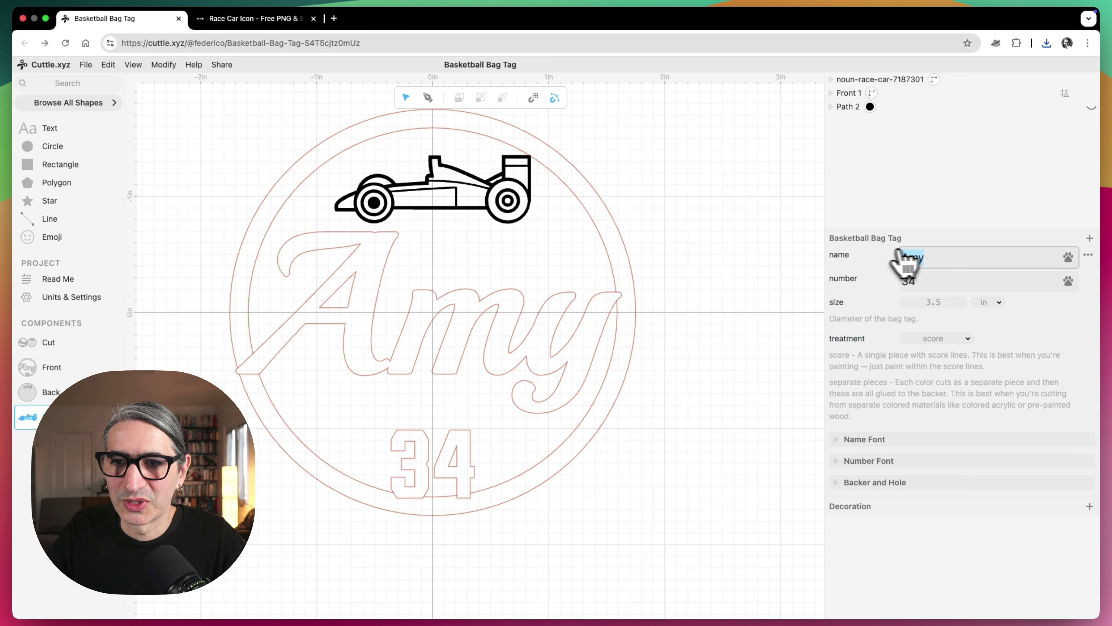
{"action": "type", "text": "Few"}
{"action": "key", "text": "BackSpace"}
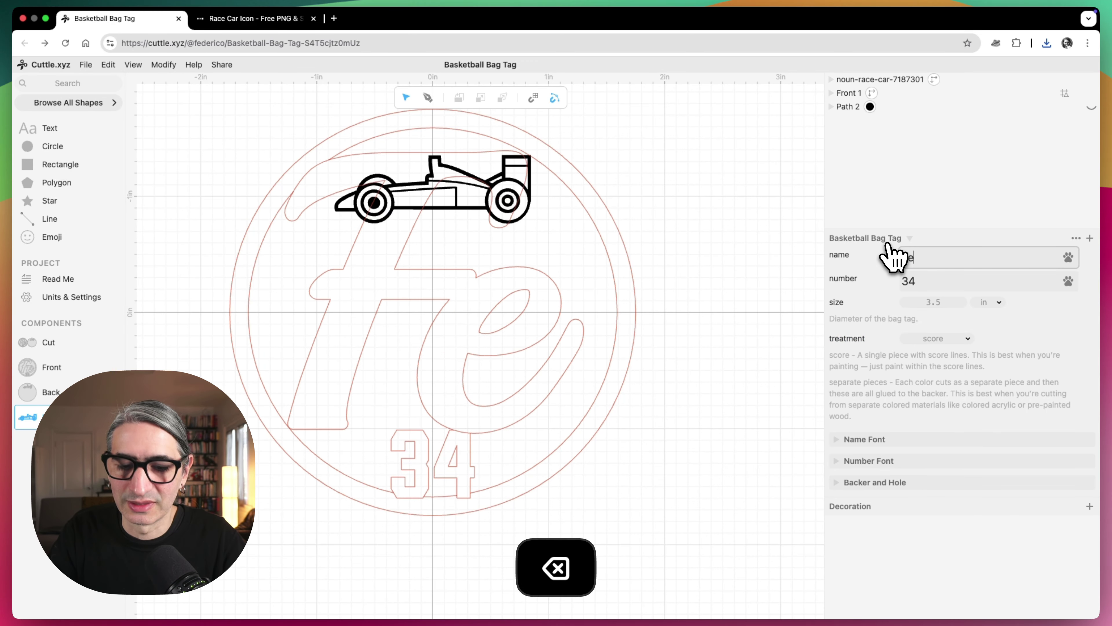
{"action": "type", "text": "derico"}
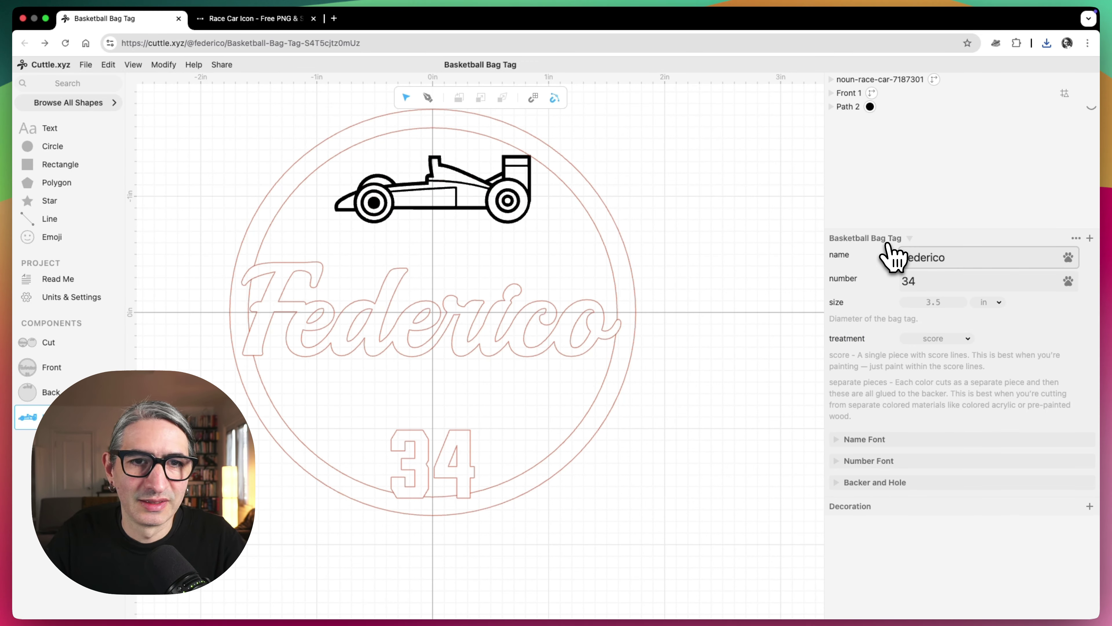
Lower the race car to about y -0.90, closer to the name and centred on the vertical axis
{"action": "left_click", "coordinate": [482, 181]}
{"action": "mouse_move", "coordinate": [451, 201]}
{"action": "left_mouse_down"}
{"action": "mouse_move", "coordinate": [436, 204]}
{"action": "mouse_move", "coordinate": [444, 213]}
{"action": "left_mouse_up"}
{"action": "left_click", "coordinate": [665, 258]}
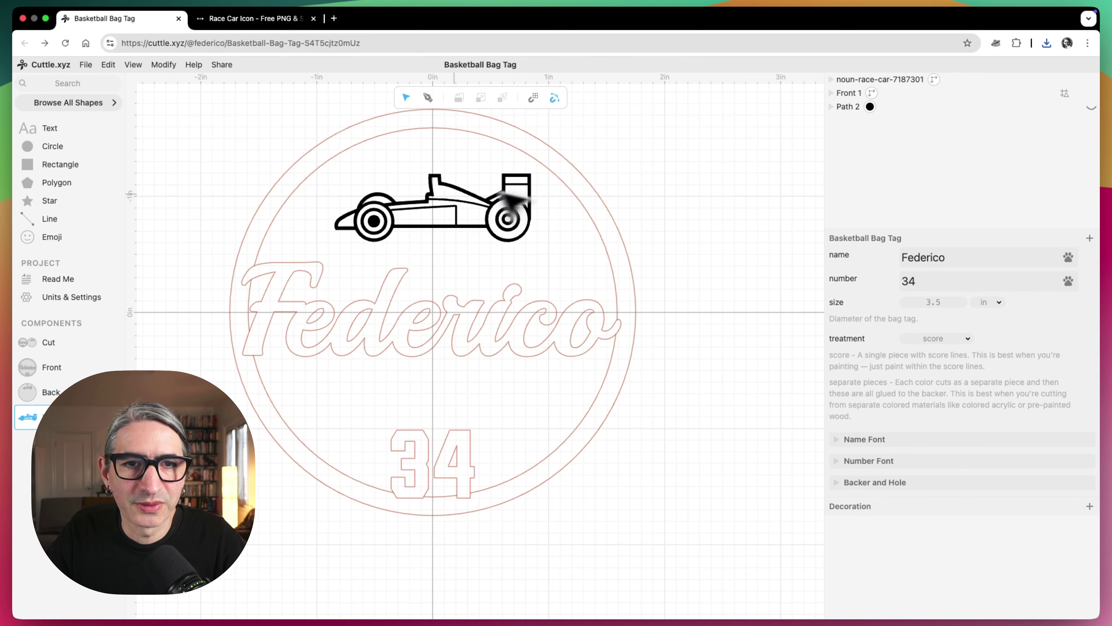
Enlarge the race car to about 2.19 in wide and recentre it horizontally just above the name
{"action": "left_click", "coordinate": [520, 182]}
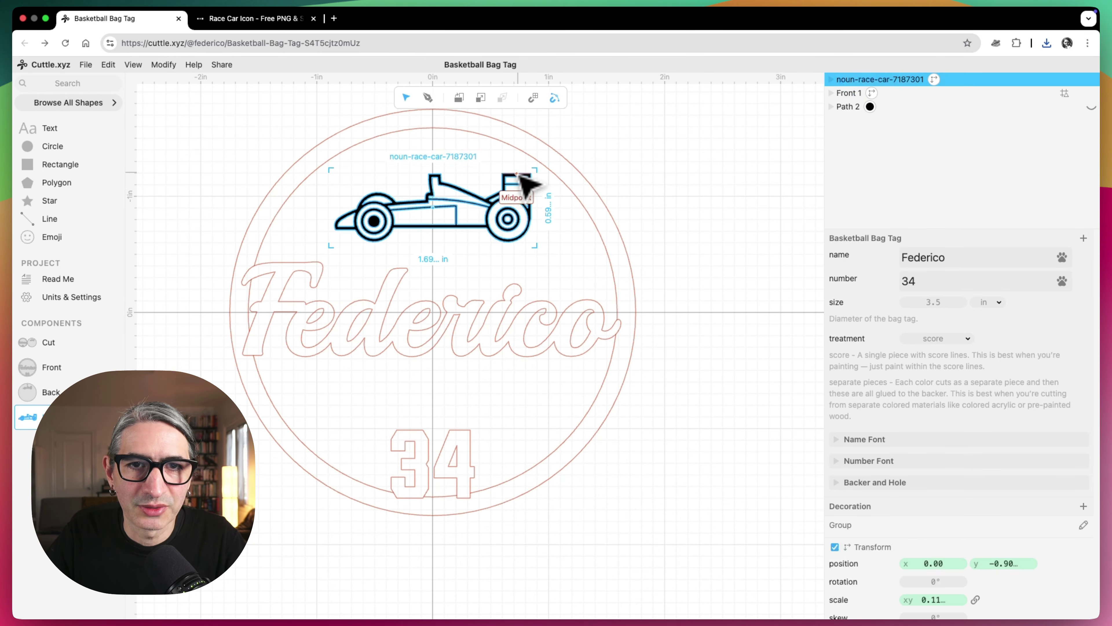
{"action": "left_click_drag", "start_coordinate": [533, 164], "coordinate": [580, 155]}
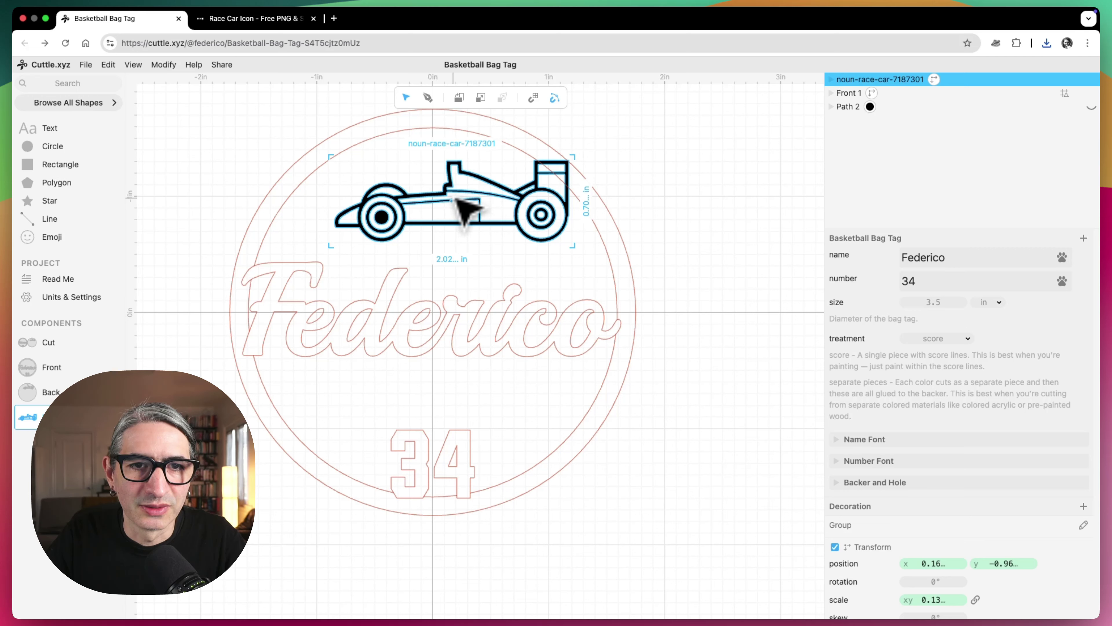
{"action": "left_click_drag", "start_coordinate": [460, 211], "coordinate": [439, 215]}
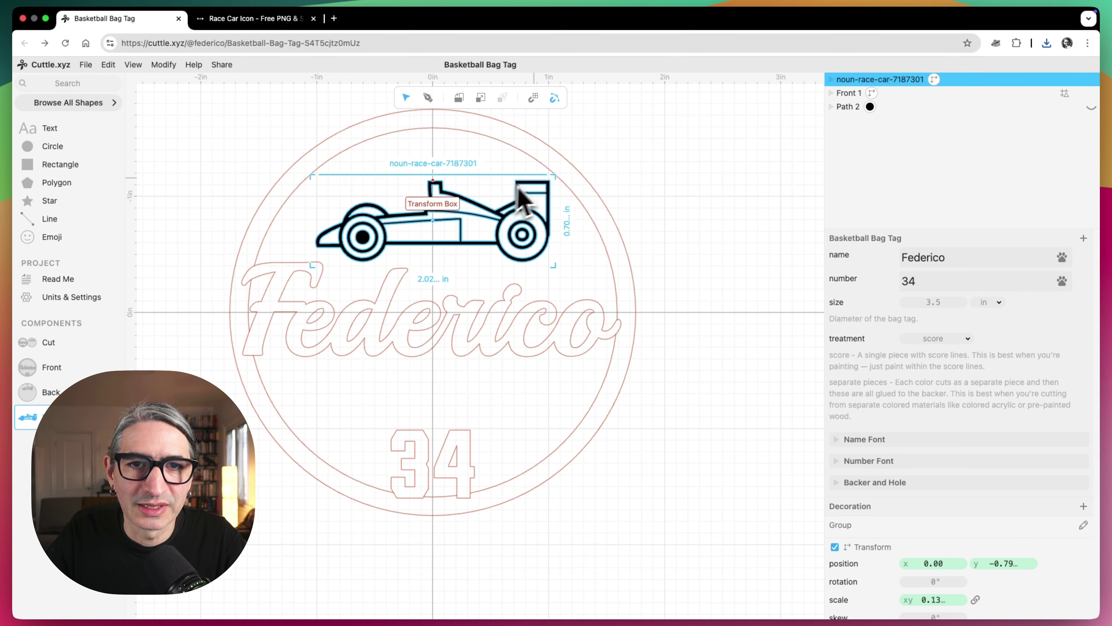
{"action": "left_click_drag", "start_coordinate": [554, 171], "coordinate": [569, 168]}
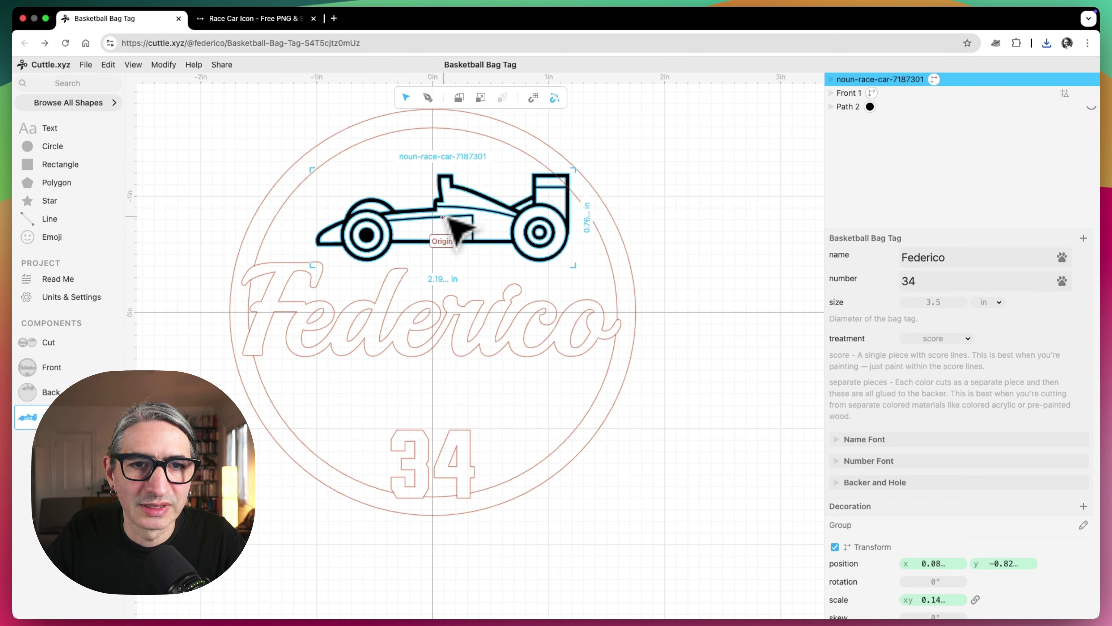
{"action": "left_click_drag", "start_coordinate": [458, 226], "coordinate": [437, 233]}
{"action": "left_click", "coordinate": [701, 235]}
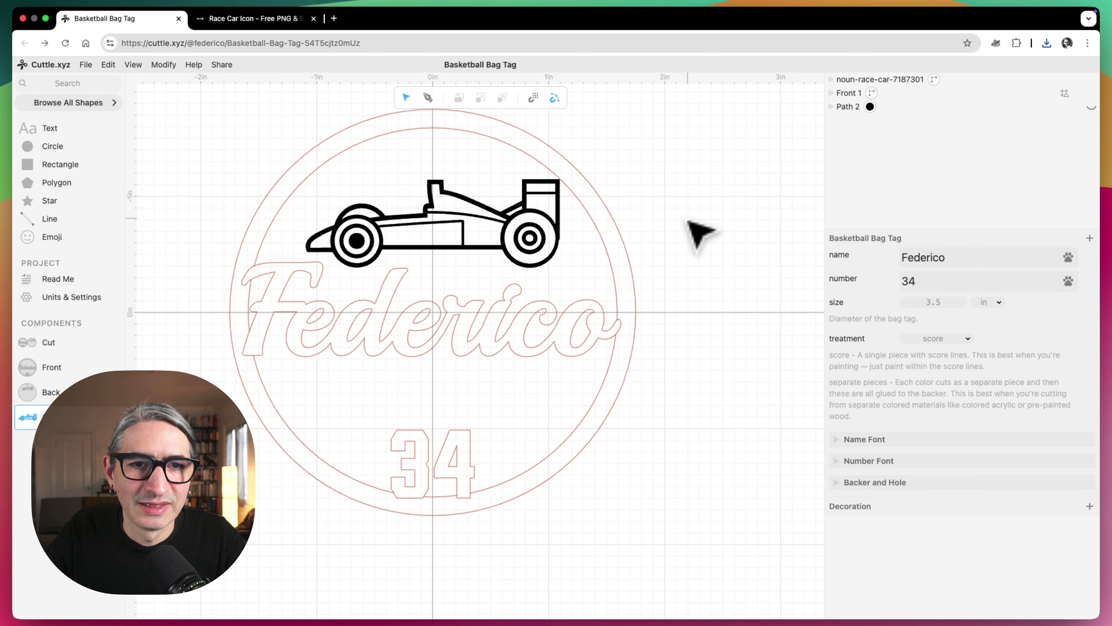